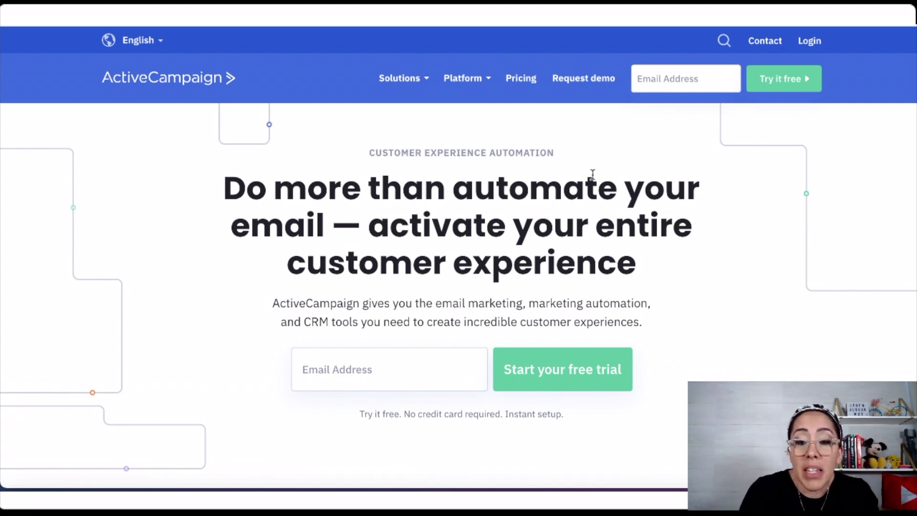
Open the ActiveCampaign pricing page and set the contact count to 2,500 to compare plan prices
{"action": "left_click", "coordinate": [522, 81]}
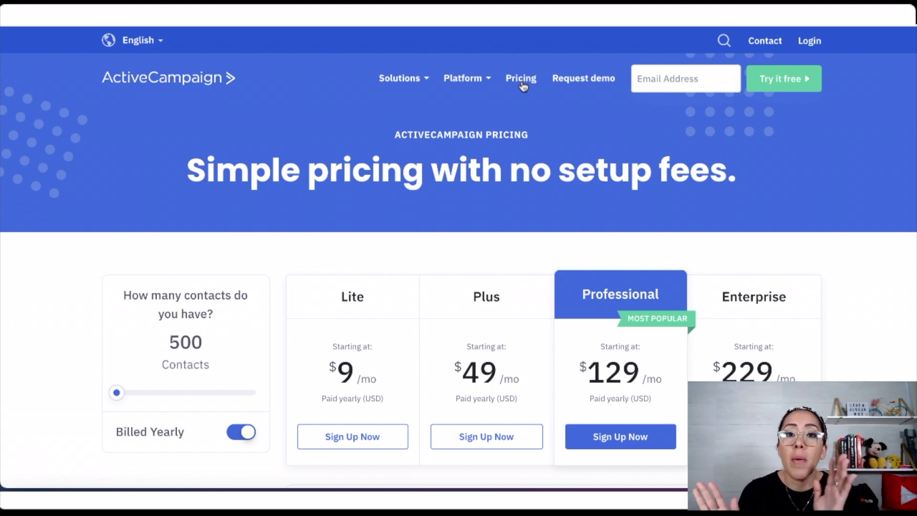
{"action": "mouse_move", "coordinate": [403, 78]}
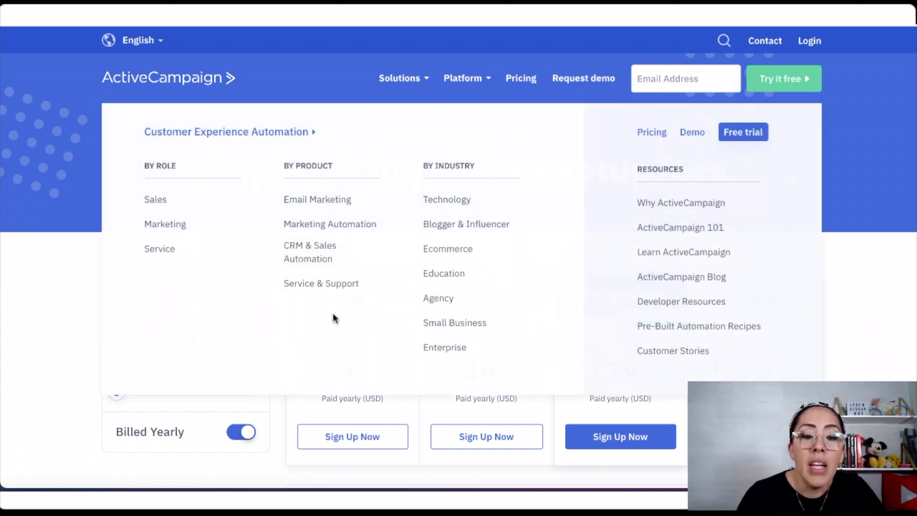
{"action": "scroll", "coordinate": [61, 368], "scroll_direction": "down", "scroll_amount": 3}
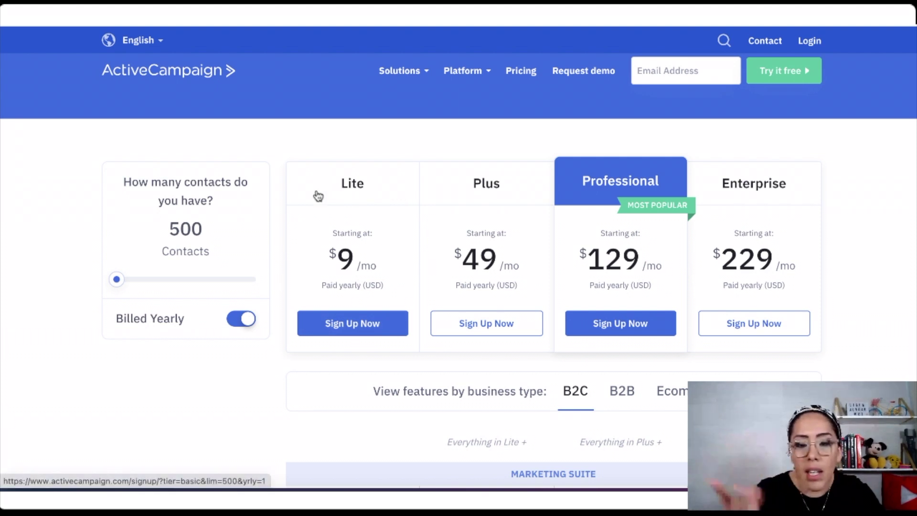
{"action": "left_click", "coordinate": [127, 281]}
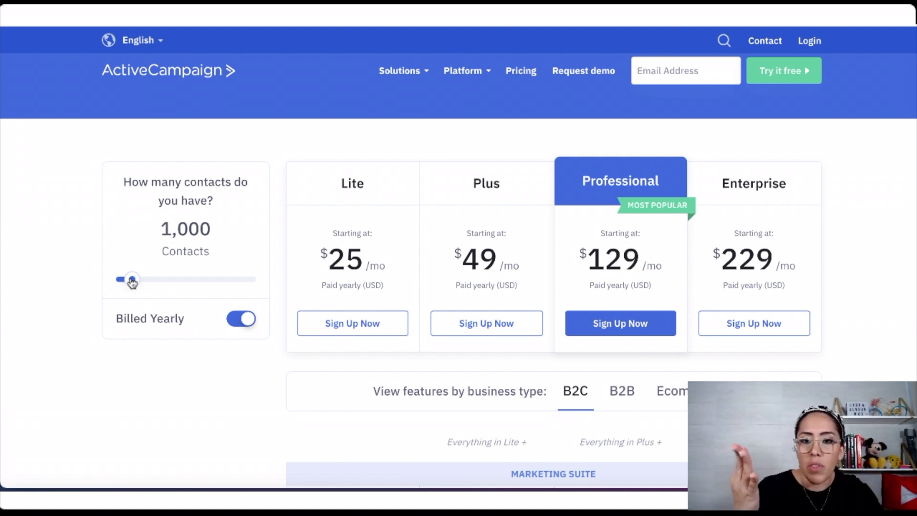
{"action": "left_click_drag", "start_coordinate": [137, 283], "coordinate": [143, 281]}
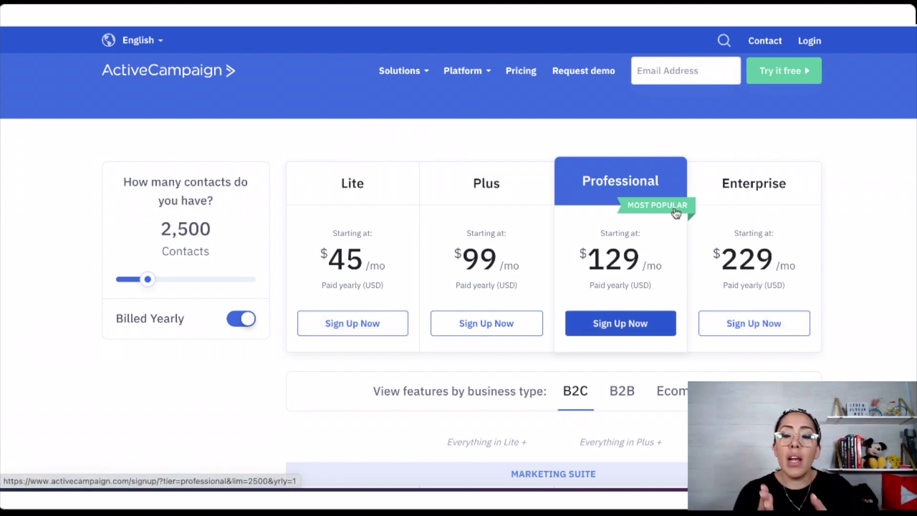
Examine the B2C features of the four pricing plans, from Marketing Suite through Platform & Support and integrations
{"action": "scroll", "coordinate": [512, 307], "scroll_direction": "down", "scroll_amount": 3}
{"action": "scroll", "coordinate": [420, 296], "scroll_direction": "down", "scroll_amount": 3}
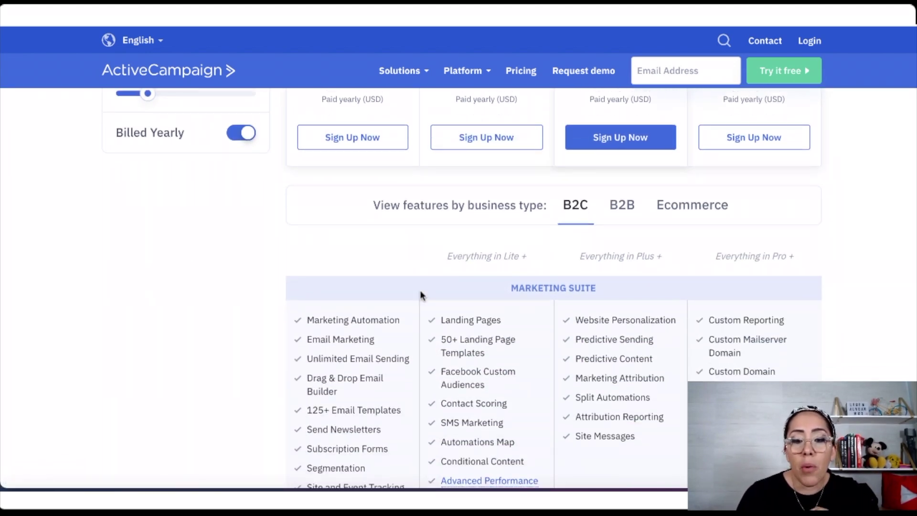
{"action": "scroll", "coordinate": [420, 294], "scroll_direction": "down", "scroll_amount": 3}
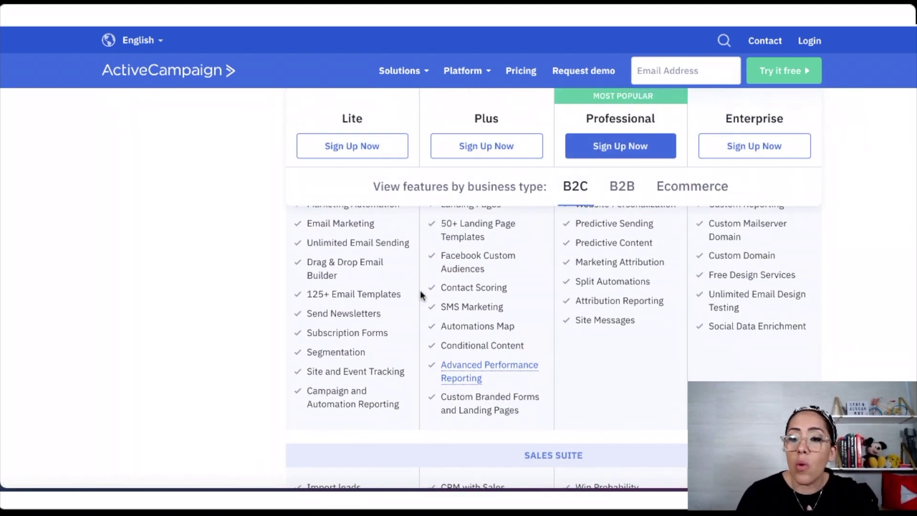
{"action": "scroll", "coordinate": [420, 294], "scroll_direction": "down", "scroll_amount": 5}
{"action": "scroll", "coordinate": [419, 295], "scroll_direction": "down", "scroll_amount": 1}
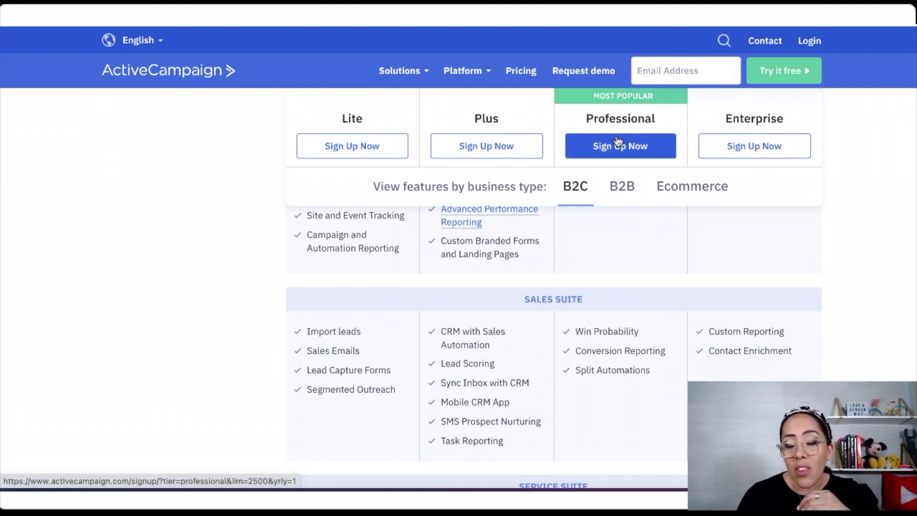
{"action": "scroll", "coordinate": [603, 339], "scroll_direction": "down", "scroll_amount": 7}
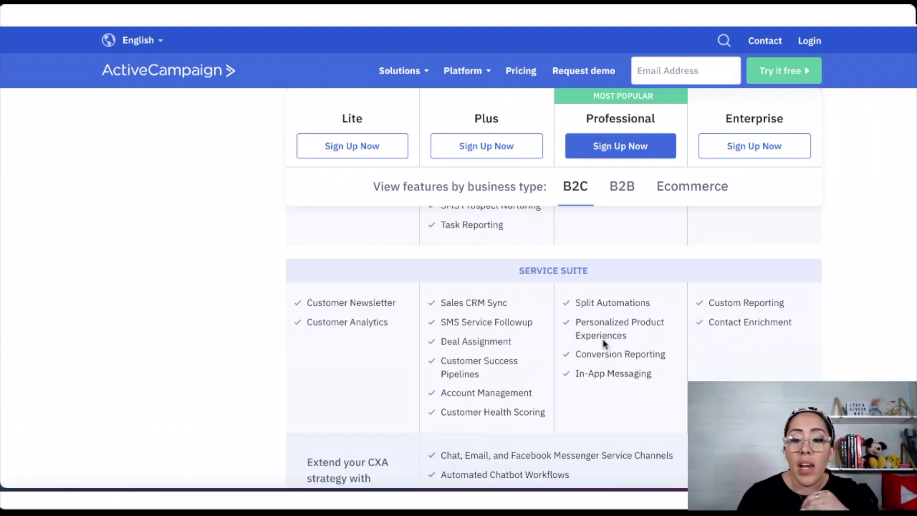
{"action": "scroll", "coordinate": [603, 339], "scroll_direction": "down", "scroll_amount": 3}
{"action": "scroll", "coordinate": [603, 339], "scroll_direction": "down", "scroll_amount": 2}
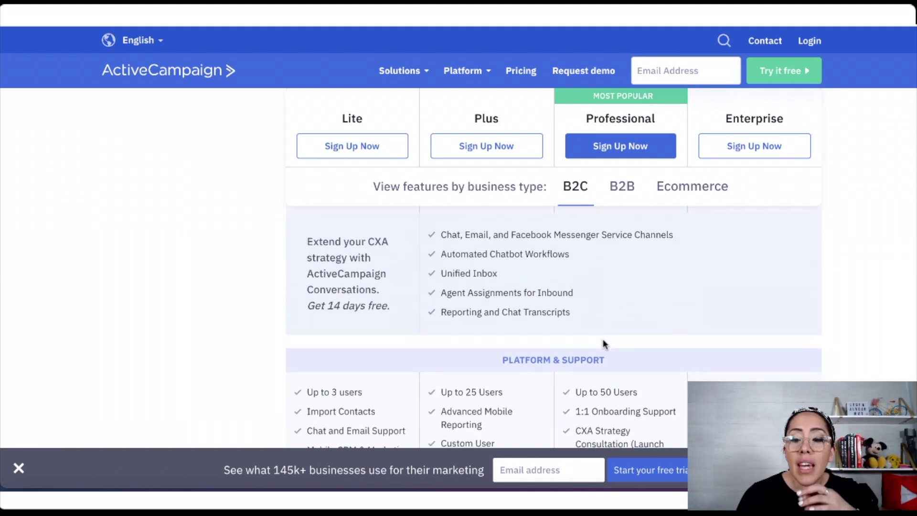
{"action": "scroll", "coordinate": [603, 343], "scroll_direction": "down", "scroll_amount": 1}
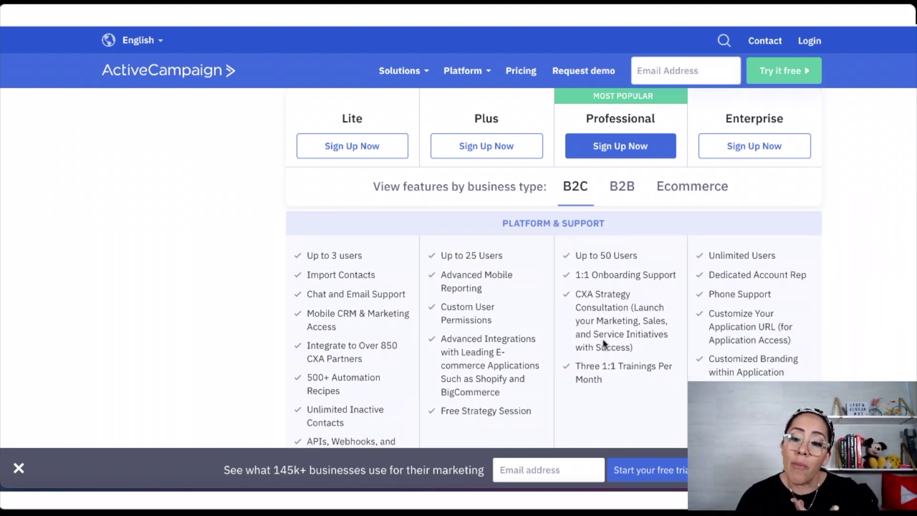
{"action": "scroll", "coordinate": [603, 339], "scroll_direction": "down", "scroll_amount": 2}
{"action": "scroll", "coordinate": [602, 339], "scroll_direction": "down", "scroll_amount": 2}
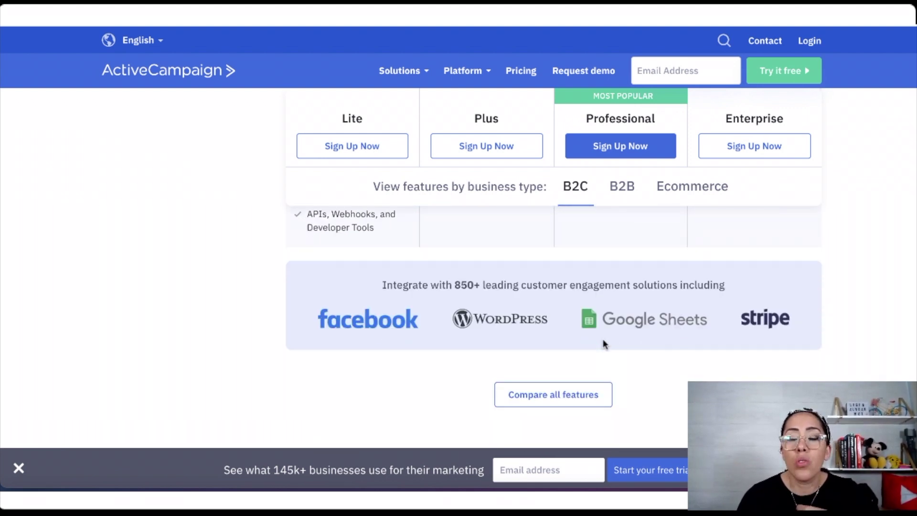
{"action": "scroll", "coordinate": [602, 339], "scroll_direction": "up", "scroll_amount": 4}
{"action": "scroll", "coordinate": [603, 339], "scroll_direction": "up", "scroll_amount": 5}
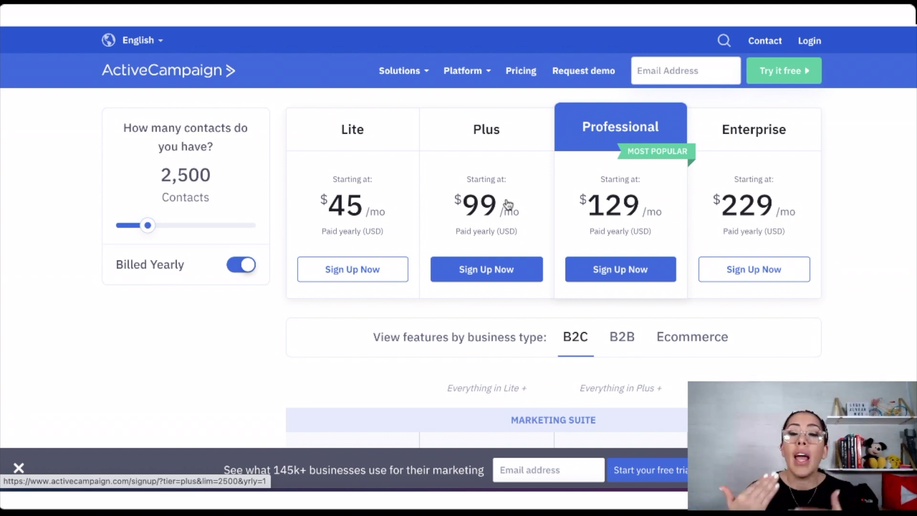
Log in to ActiveCampaign with the account name on the .activehosted.com domain
{"action": "left_click", "coordinate": [807, 44]}
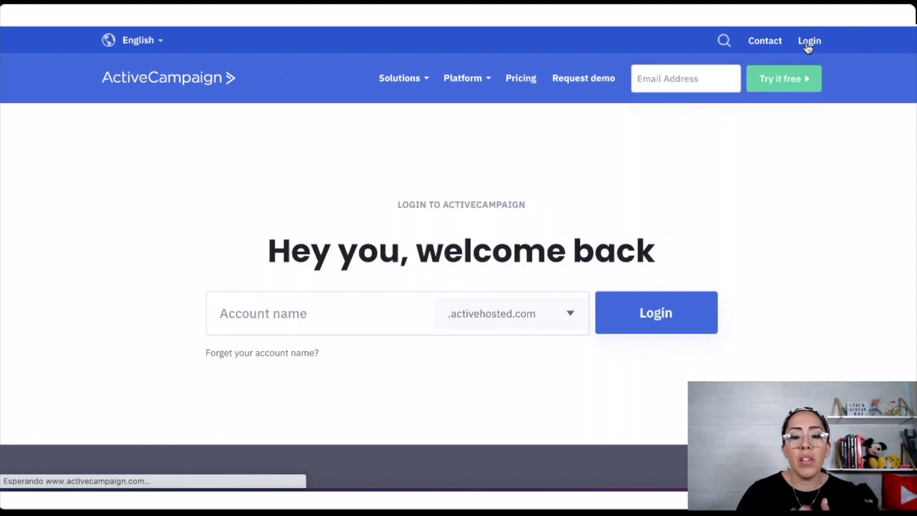
{"action": "left_click", "coordinate": [286, 352]}
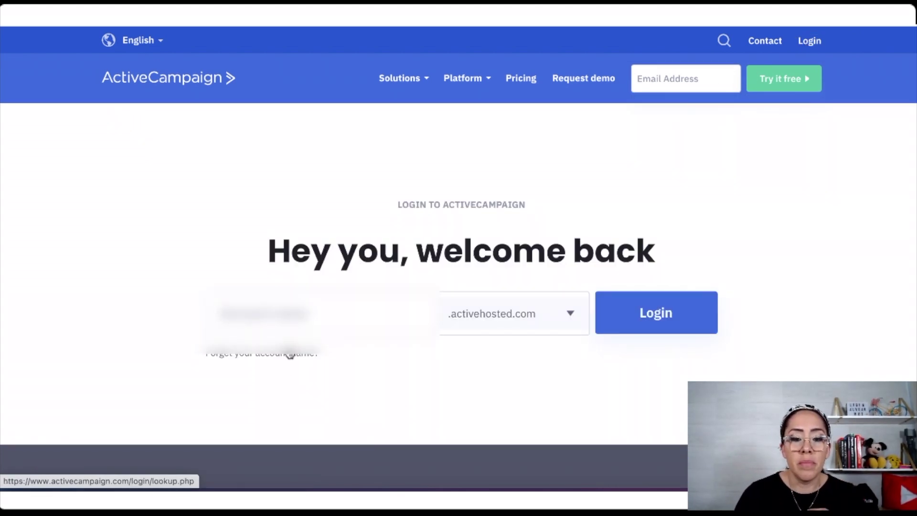
{"action": "left_click", "coordinate": [665, 316]}
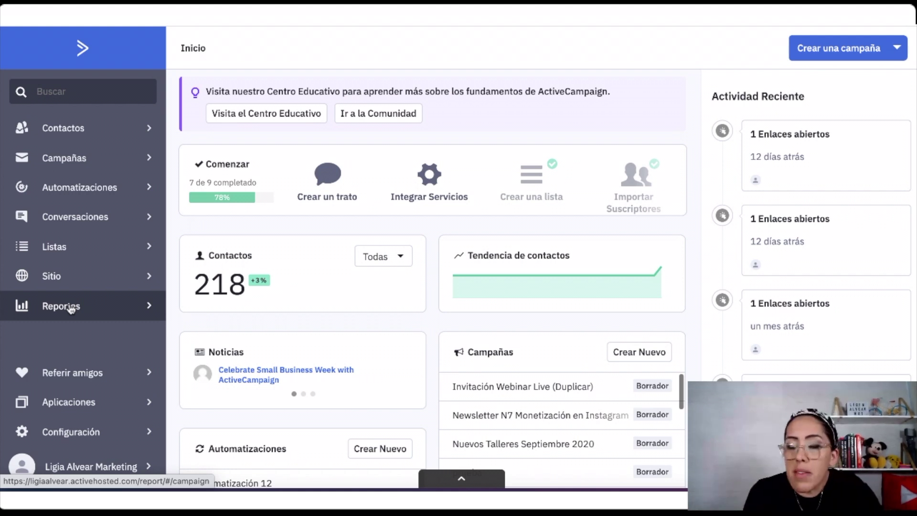
Look over the home dashboard's widgets for contacts, campaigns, automations, templates, interaction and recent activity
{"action": "scroll", "coordinate": [70, 309], "scroll_direction": "down", "scroll_amount": 1}
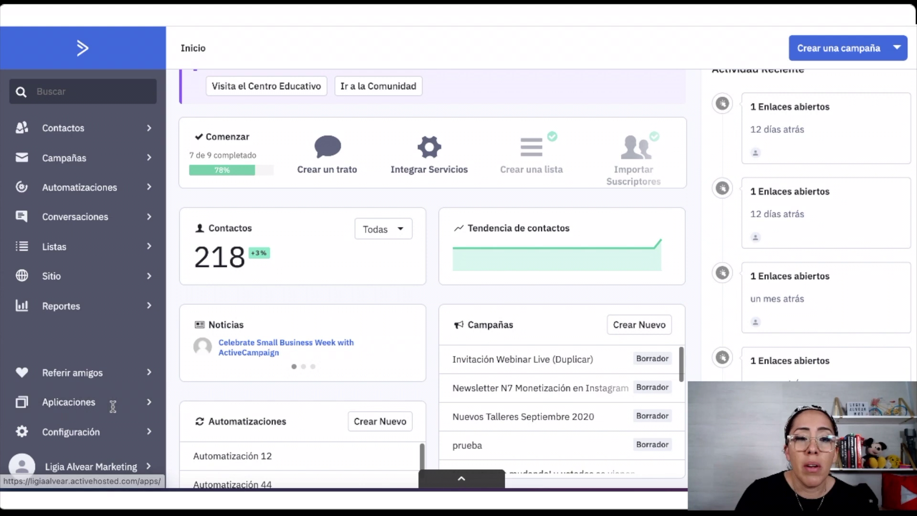
{"action": "scroll", "coordinate": [579, 381], "scroll_direction": "up", "scroll_amount": 1}
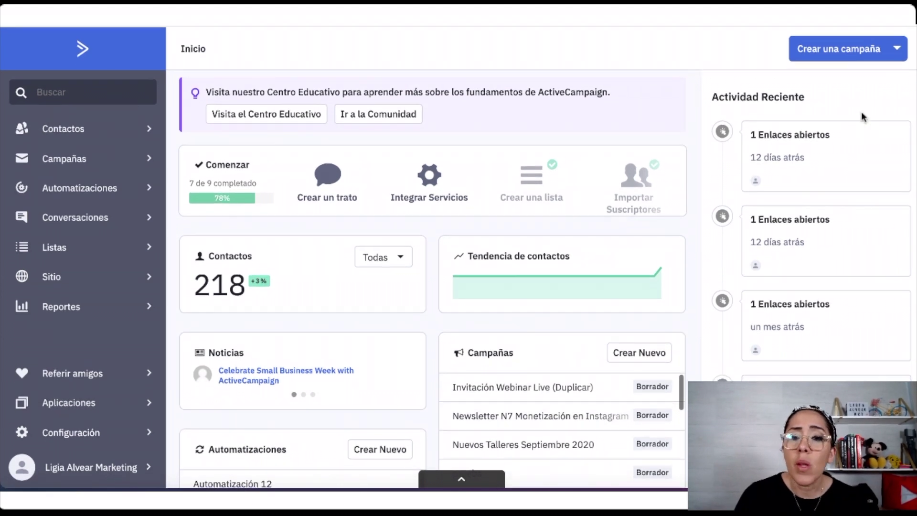
{"action": "mouse_move", "coordinate": [614, 344]}
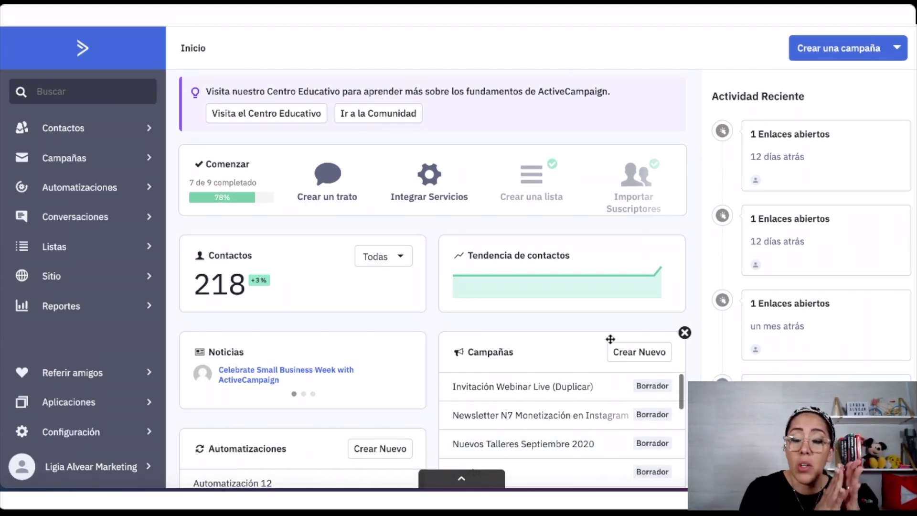
{"action": "mouse_move", "coordinate": [521, 253]}
{"action": "scroll", "coordinate": [521, 253], "scroll_direction": "down", "scroll_amount": 5}
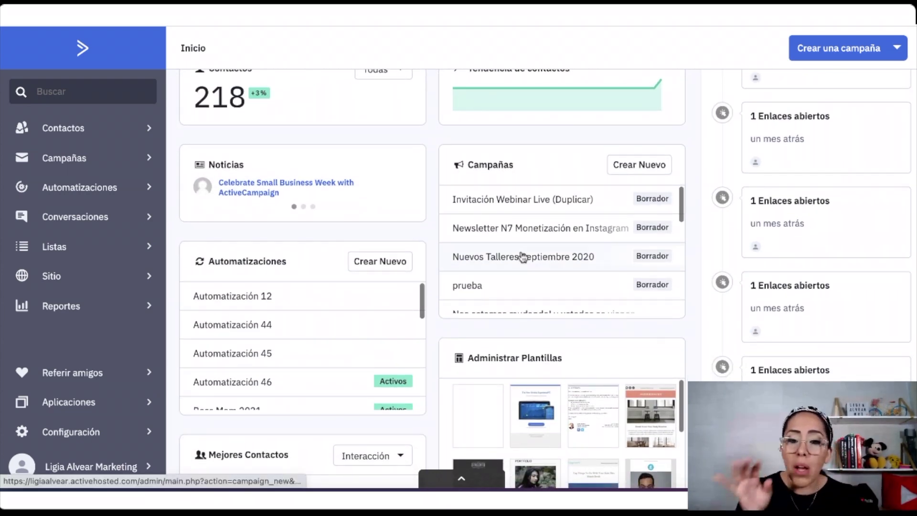
{"action": "scroll", "coordinate": [523, 257], "scroll_direction": "down", "scroll_amount": 4}
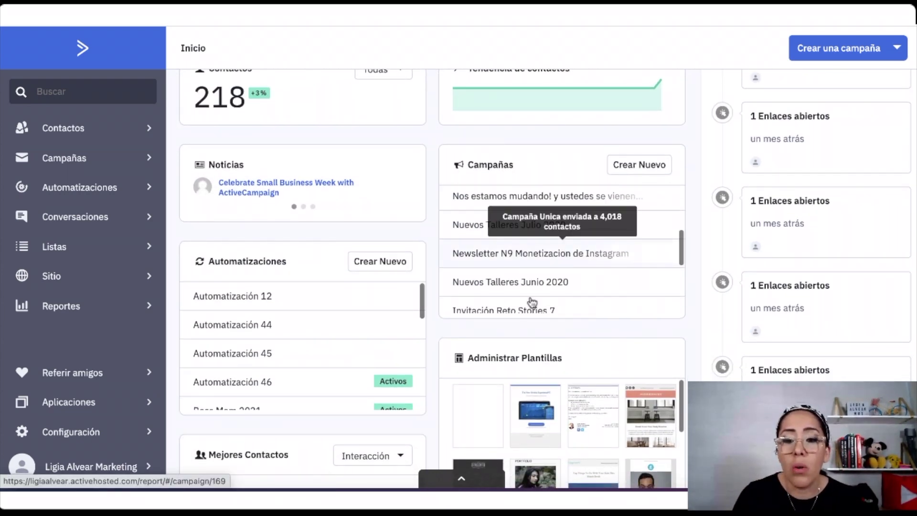
{"action": "scroll", "coordinate": [527, 301], "scroll_direction": "down", "scroll_amount": 3}
{"action": "scroll", "coordinate": [525, 336], "scroll_direction": "down", "scroll_amount": 5}
{"action": "mouse_move", "coordinate": [374, 362]}
{"action": "scroll", "coordinate": [478, 406], "scroll_direction": "down", "scroll_amount": 3}
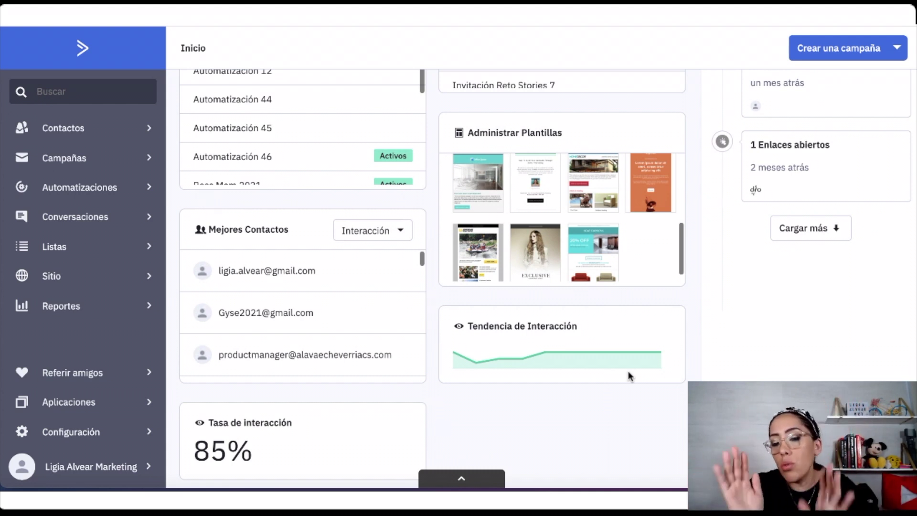
{"action": "mouse_move", "coordinate": [304, 281]}
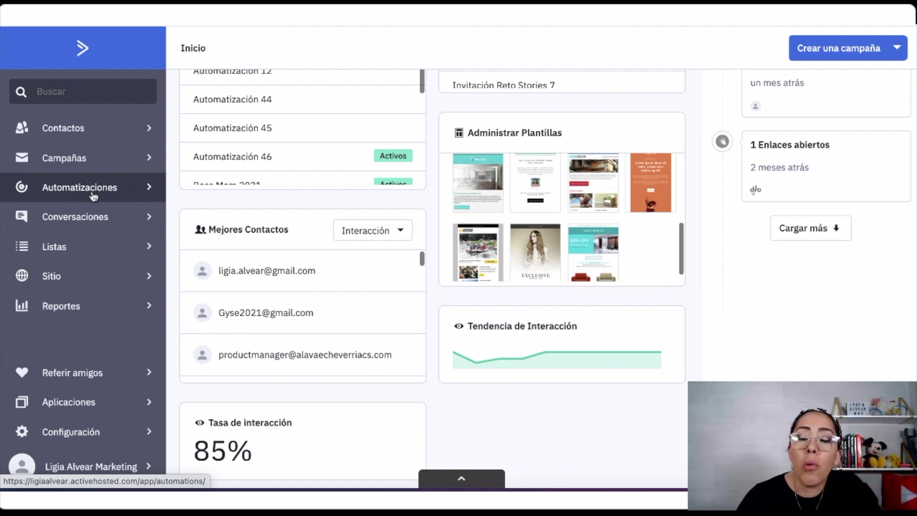
View the Contactos section and the fields of its form for adding a contact, leaving the form empty
{"action": "left_click", "coordinate": [74, 136]}
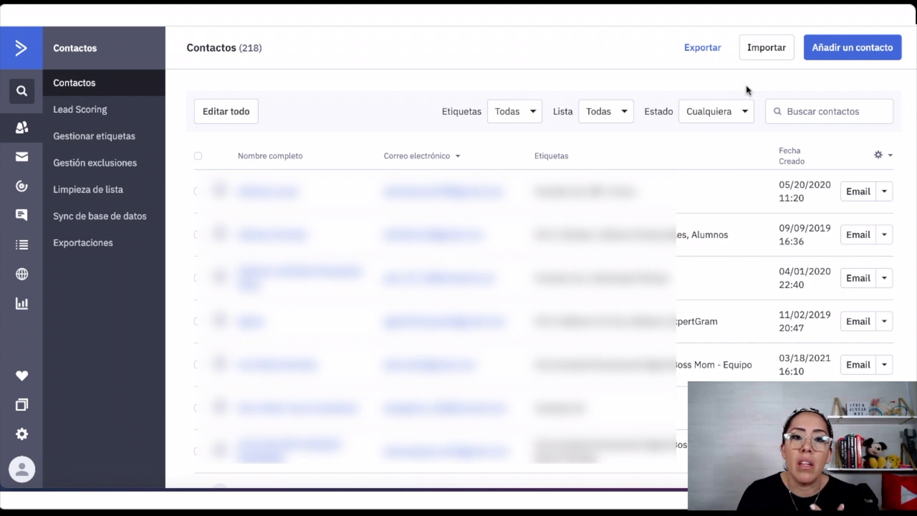
{"action": "left_click", "coordinate": [853, 49]}
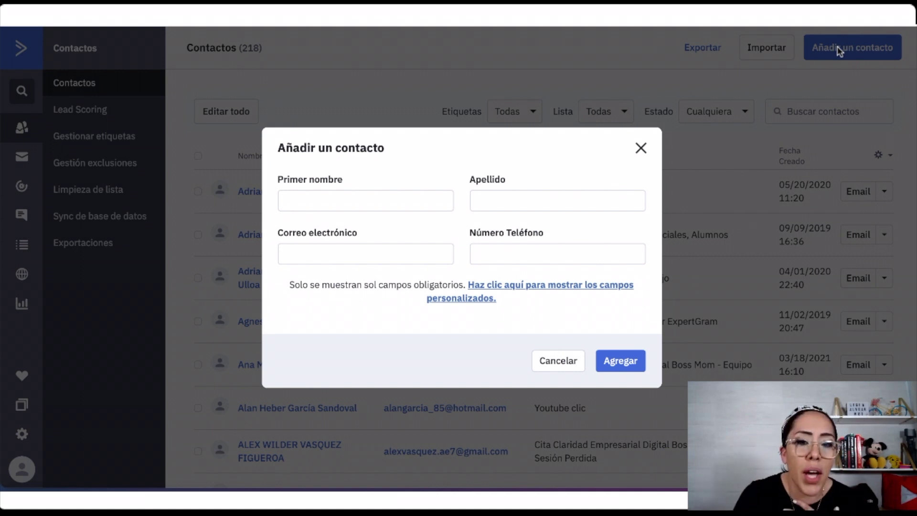
{"action": "left_click", "coordinate": [640, 148]}
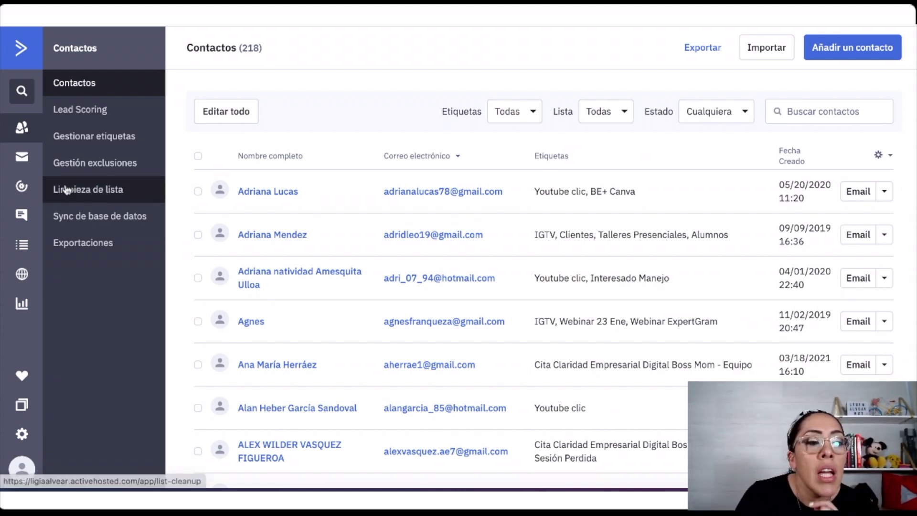
Create a new campaign of type Estándar named "Prueba" and continue to the list selection
{"action": "left_click", "coordinate": [25, 160]}
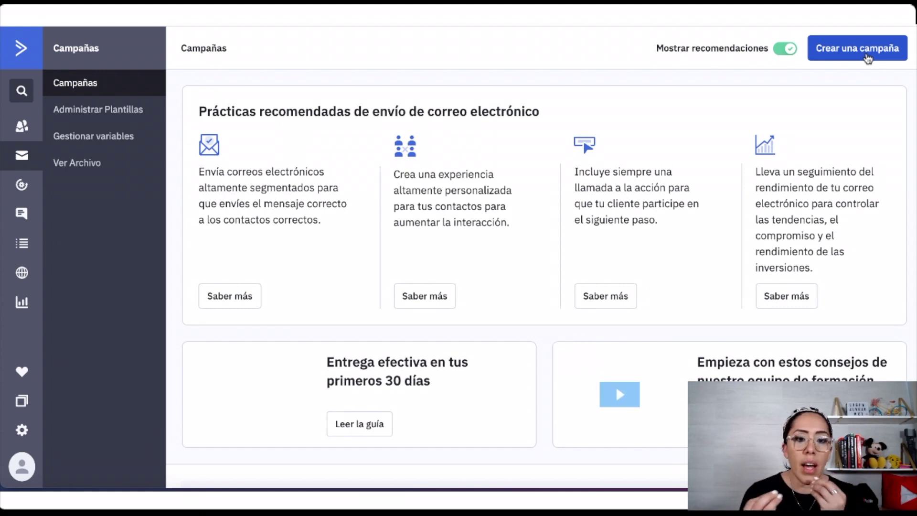
{"action": "left_click", "coordinate": [867, 56]}
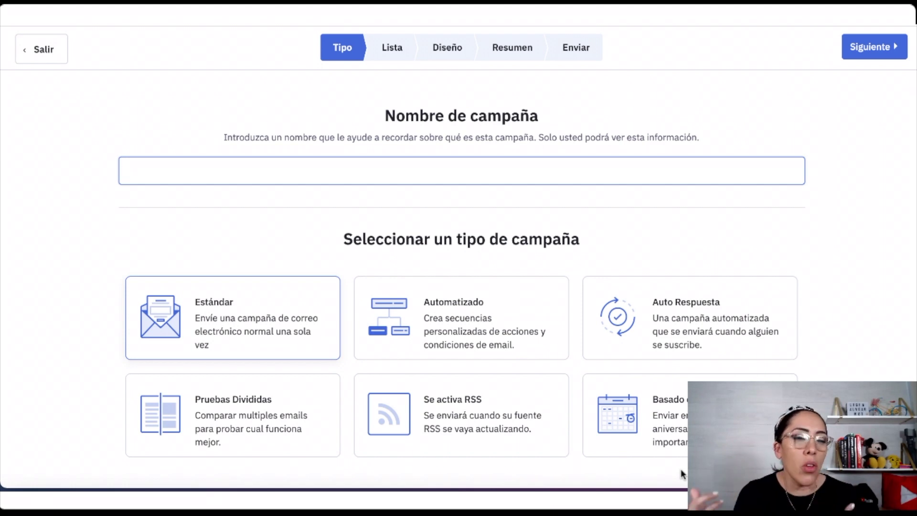
{"action": "left_click", "coordinate": [256, 306]}
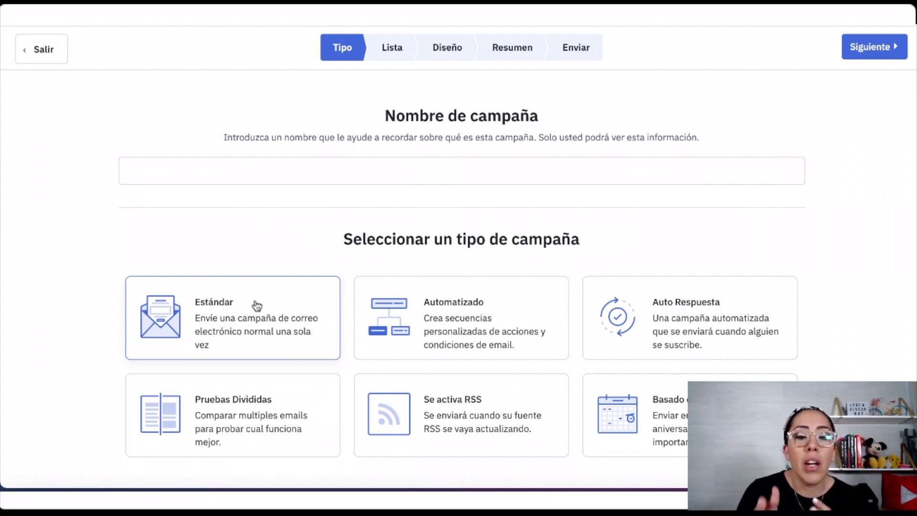
{"action": "left_click", "coordinate": [202, 171]}
{"action": "type", "text": "Prueba"}
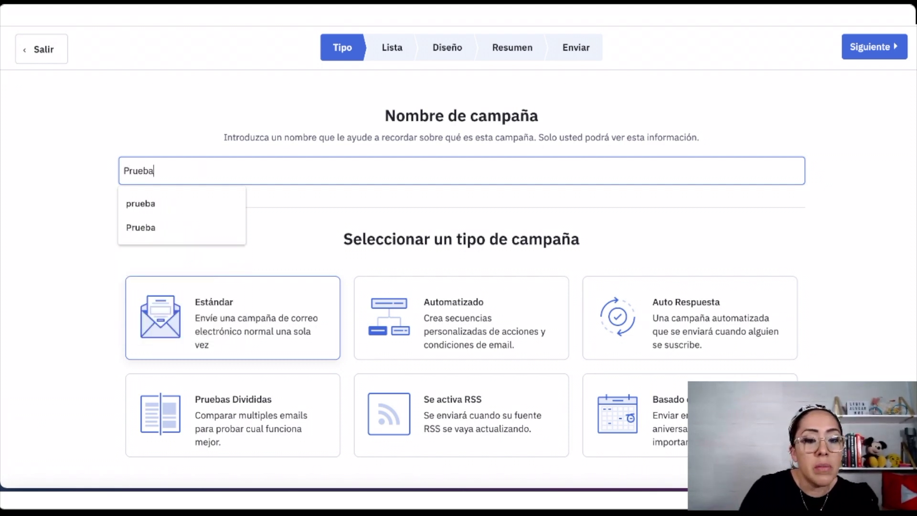
{"action": "key", "text": "Return"}
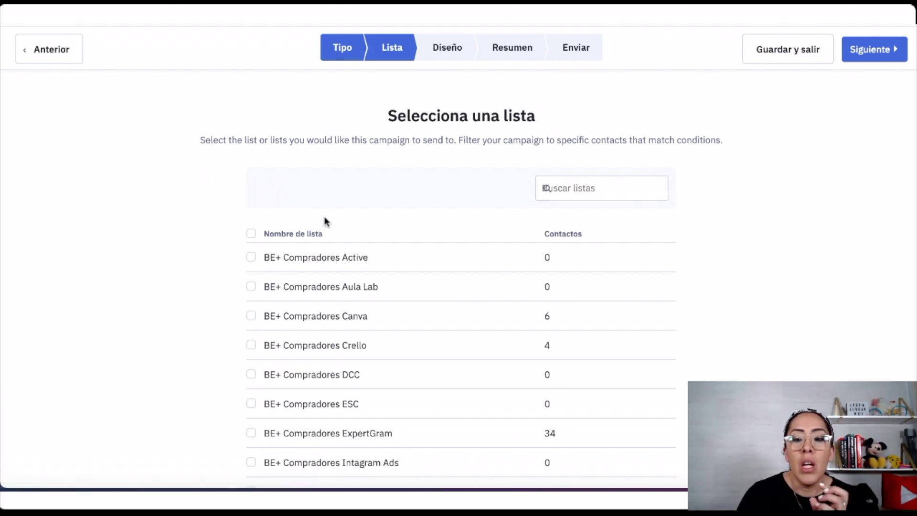
Select only the BE+ Compradores Crello list as the campaign's recipients
{"action": "scroll", "coordinate": [400, 336], "scroll_direction": "down", "scroll_amount": 3}
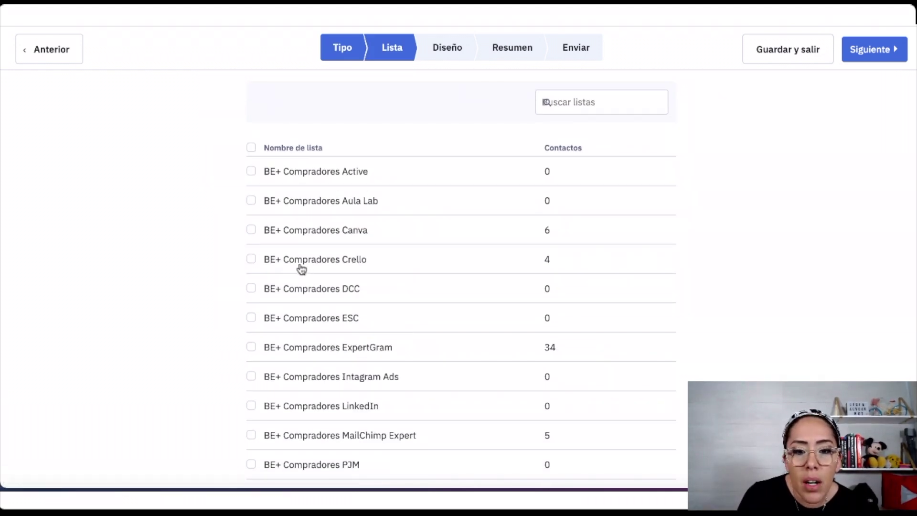
{"action": "left_click", "coordinate": [252, 259]}
{"action": "scroll", "coordinate": [794, 164], "scroll_direction": "up", "scroll_amount": 3}
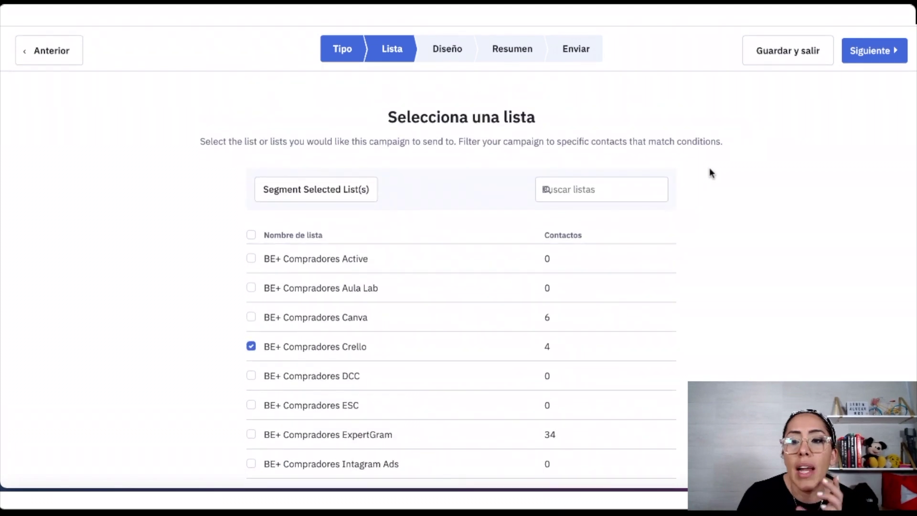
{"action": "left_click", "coordinate": [252, 234]}
{"action": "left_click", "coordinate": [252, 234]}
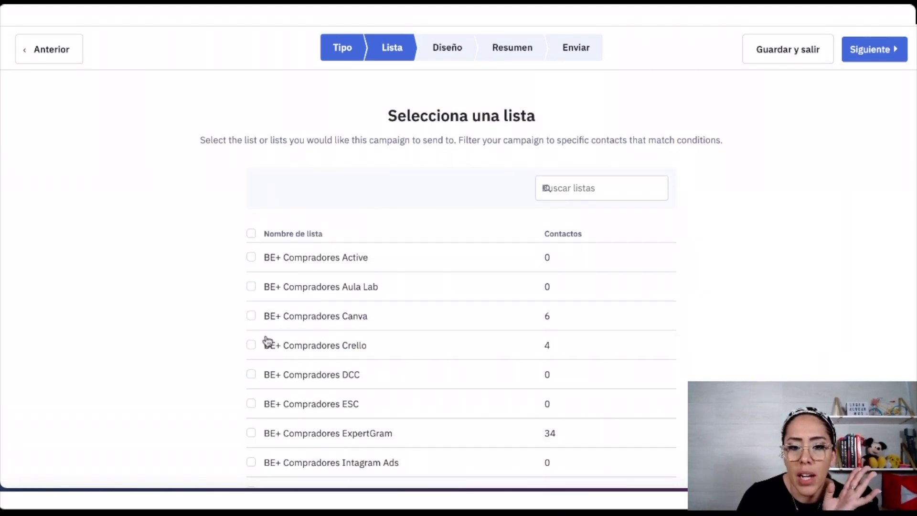
{"action": "left_click", "coordinate": [252, 347]}
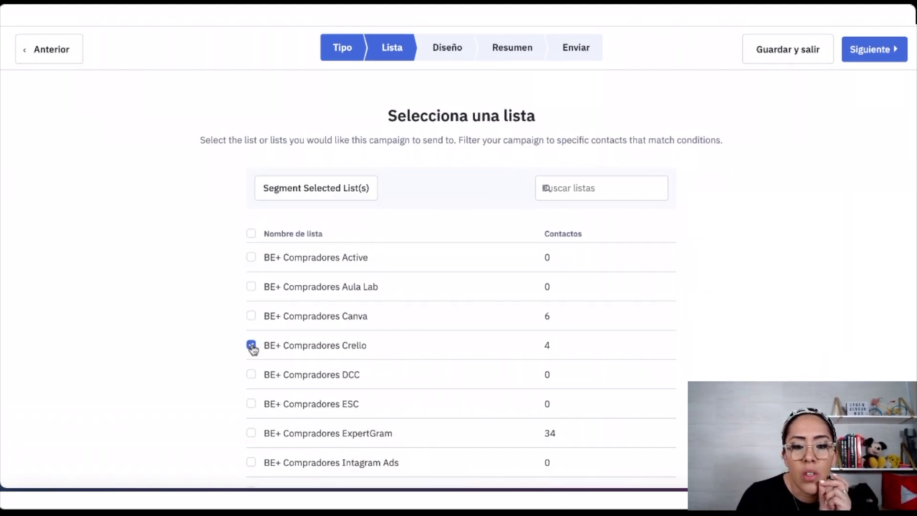
Continue to the campaign's design stage and browse the designed templates, column layouts and previous campaigns
{"action": "left_click", "coordinate": [883, 50]}
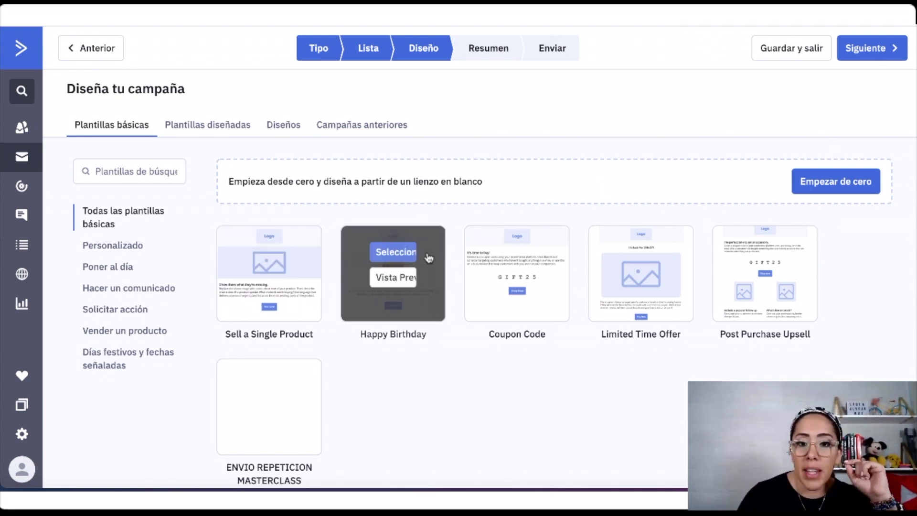
{"action": "left_click", "coordinate": [226, 126]}
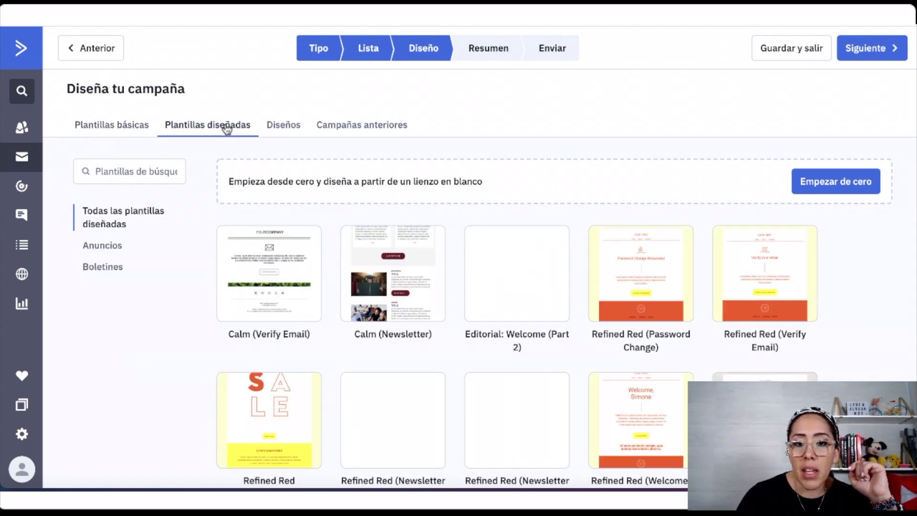
{"action": "scroll", "coordinate": [462, 449], "scroll_direction": "down", "scroll_amount": 5}
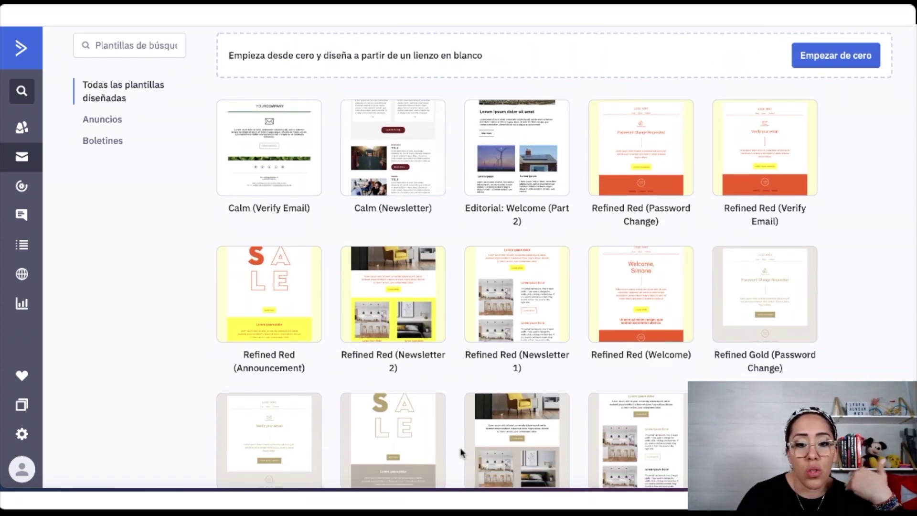
{"action": "scroll", "coordinate": [461, 452], "scroll_direction": "down", "scroll_amount": 3}
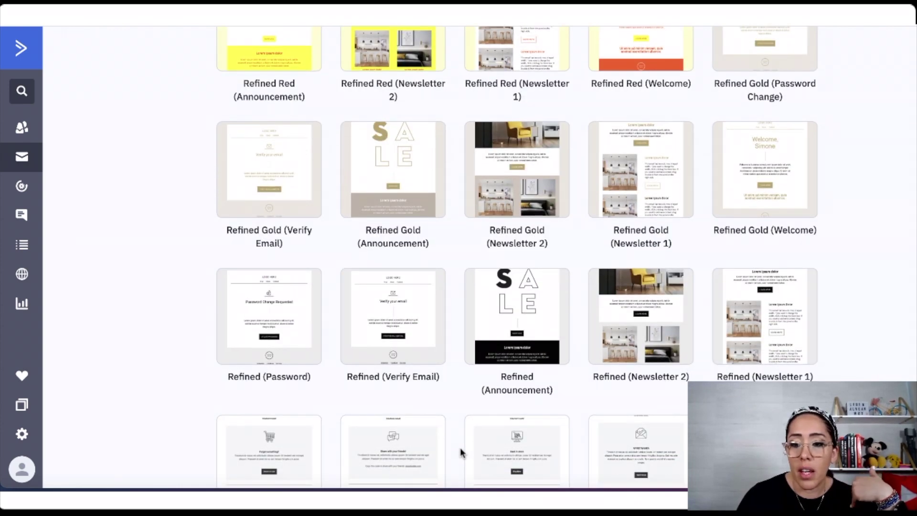
{"action": "scroll", "coordinate": [461, 452], "scroll_direction": "down", "scroll_amount": 3}
{"action": "scroll", "coordinate": [628, 239], "scroll_direction": "up", "scroll_amount": 12}
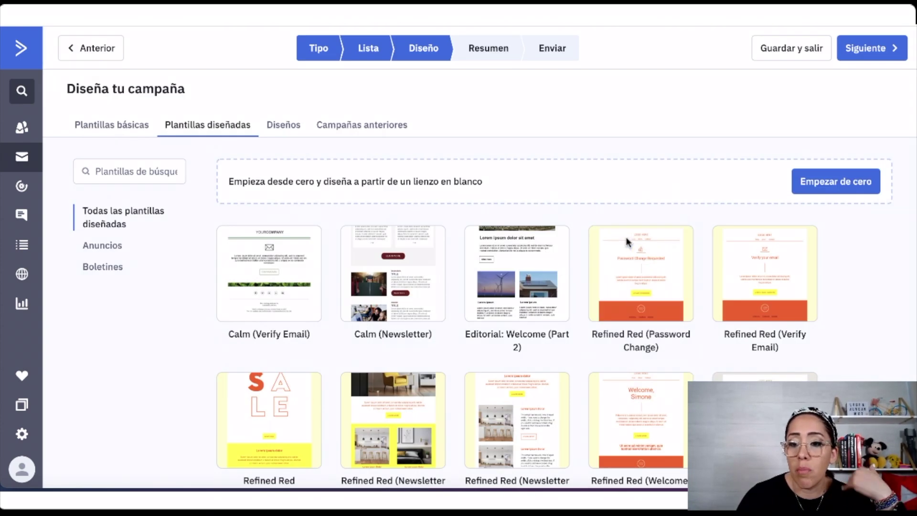
{"action": "left_click", "coordinate": [287, 126]}
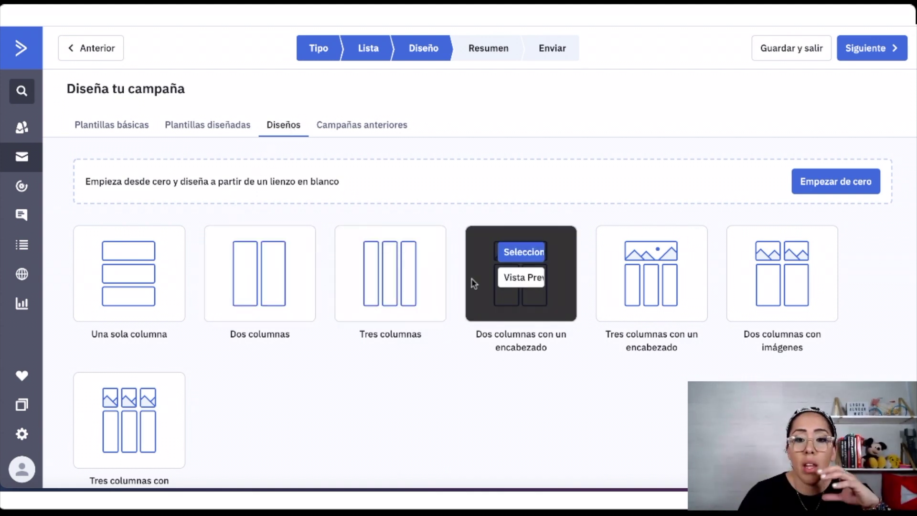
{"action": "left_click", "coordinate": [381, 131]}
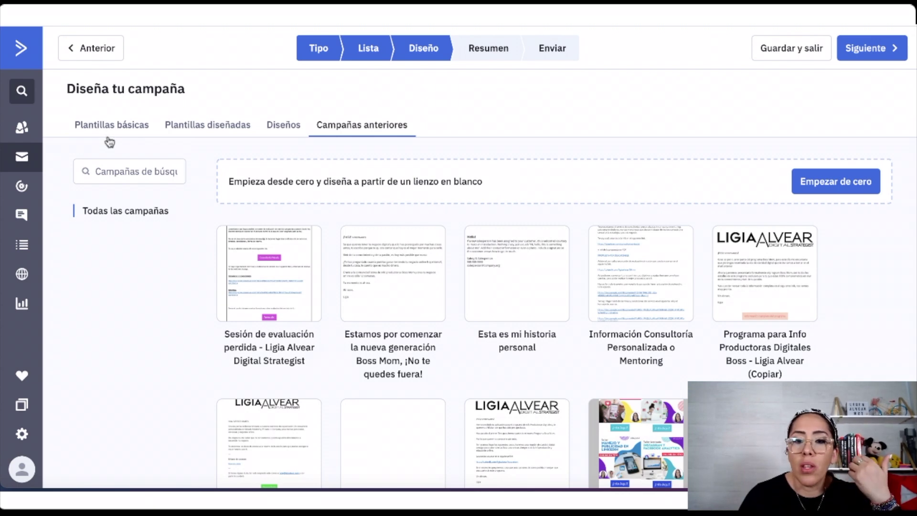
Reuse the previous campaign "Programa para Info Productoras Digitales Boss (Copiar)" as the design, with the email subject "Prueba"
{"action": "mouse_move", "coordinate": [276, 270]}
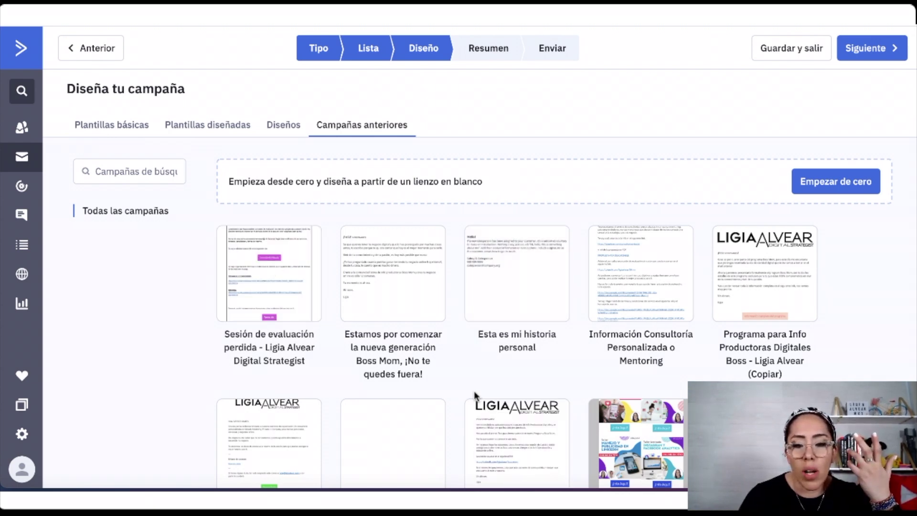
{"action": "scroll", "coordinate": [474, 391], "scroll_direction": "down", "scroll_amount": 2}
{"action": "mouse_move", "coordinate": [764, 170]}
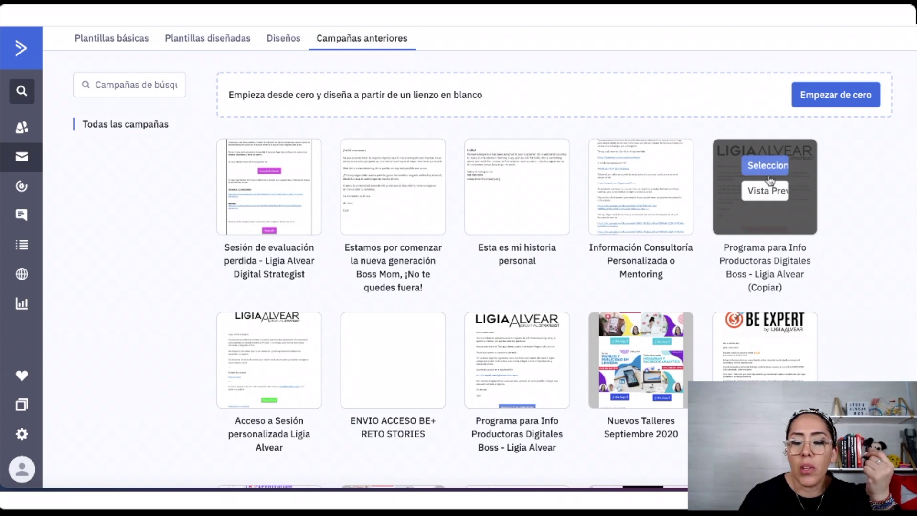
{"action": "left_click", "coordinate": [765, 166]}
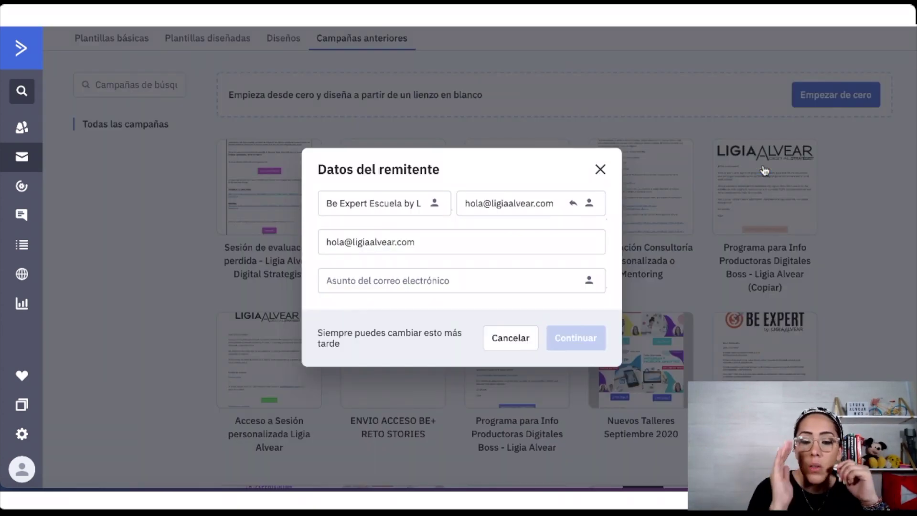
{"action": "left_click", "coordinate": [365, 281]}
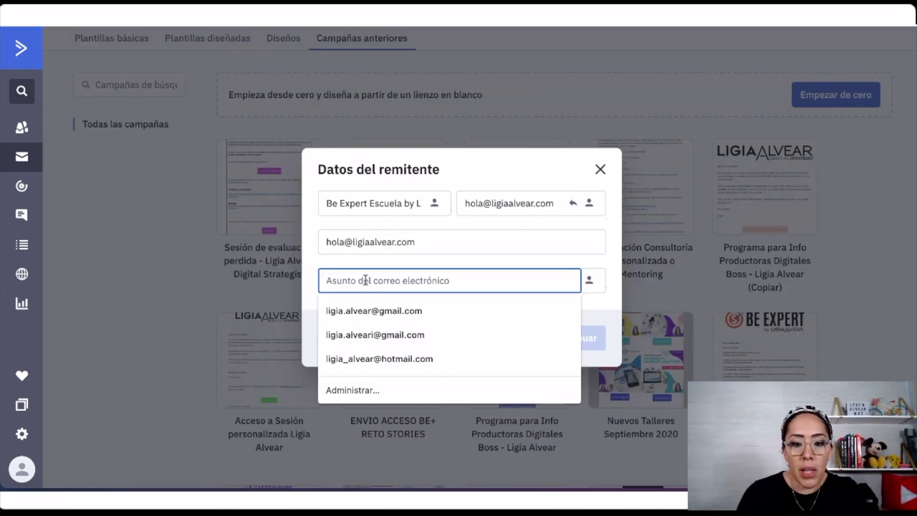
{"action": "type", "text": "Prueba"}
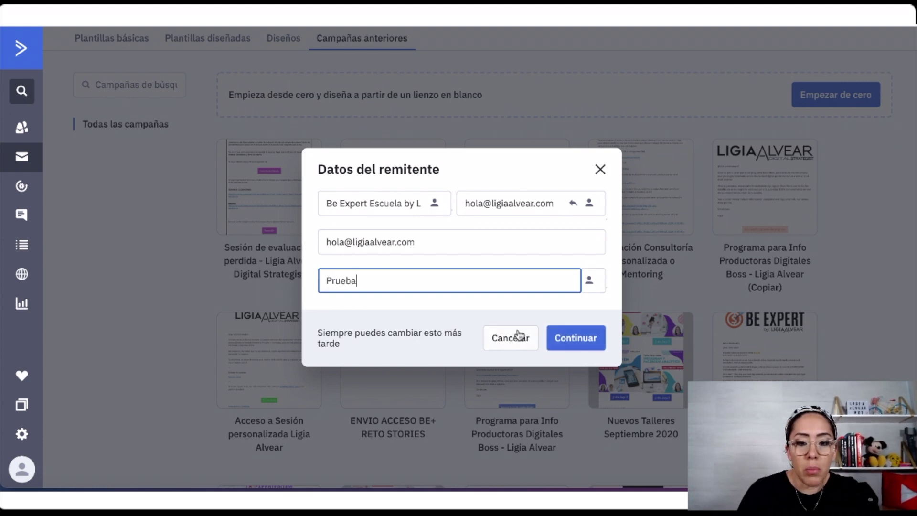
{"action": "left_click", "coordinate": [563, 338]}
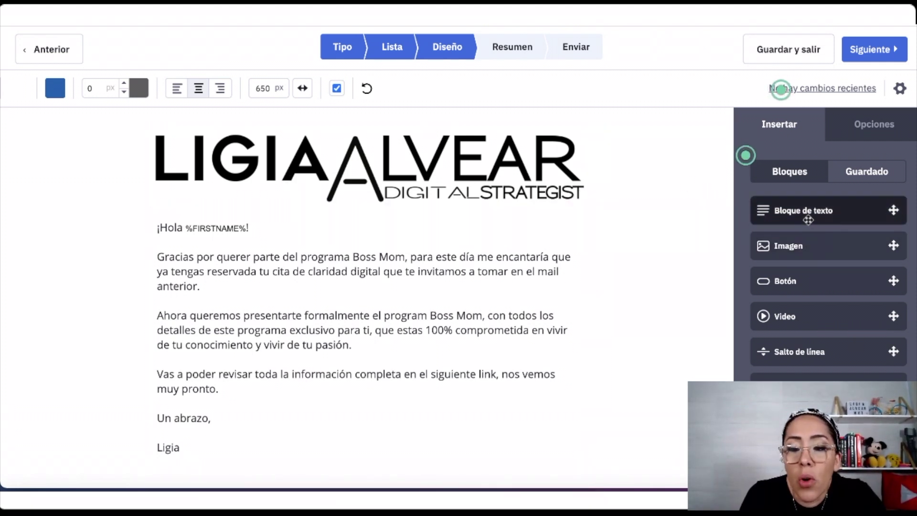
Insert a button block above the "Información completa del programa" button and select it to show its options
{"action": "scroll", "coordinate": [373, 401], "scroll_direction": "down", "scroll_amount": 4}
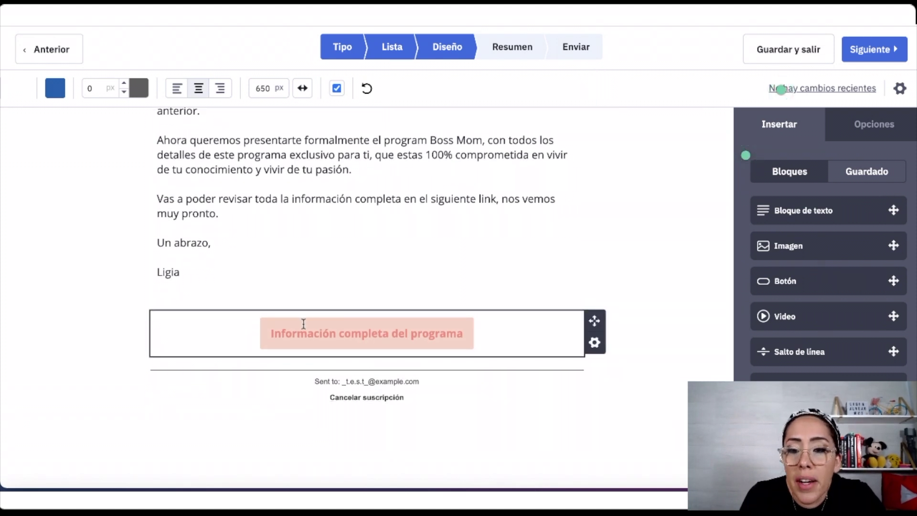
{"action": "left_click_drag", "start_coordinate": [810, 282], "coordinate": [387, 309]}
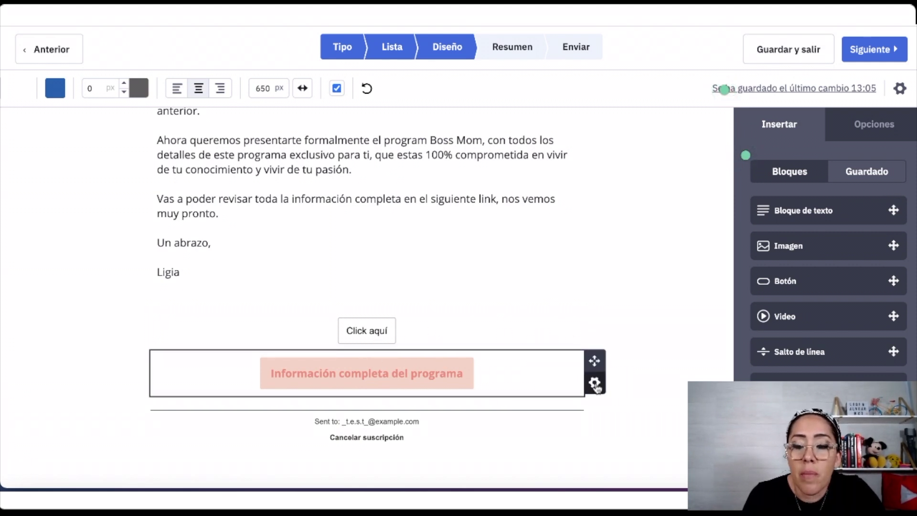
{"action": "left_click", "coordinate": [594, 384]}
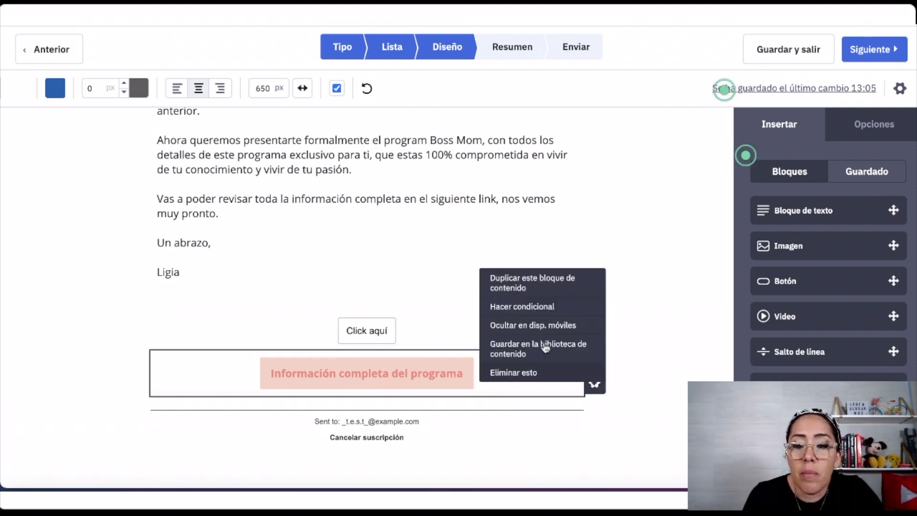
{"action": "left_click", "coordinate": [383, 331]}
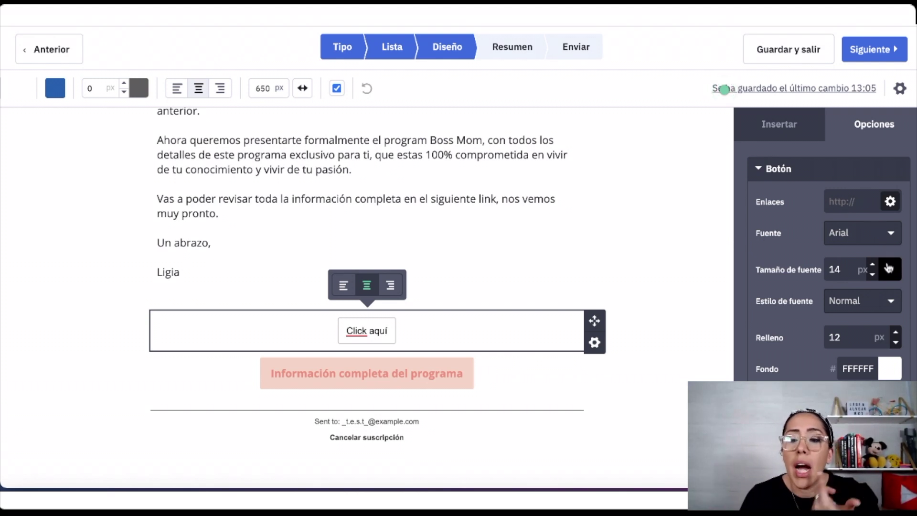
Delete the "Click aquí" button block from the email
{"action": "left_click", "coordinate": [594, 343]}
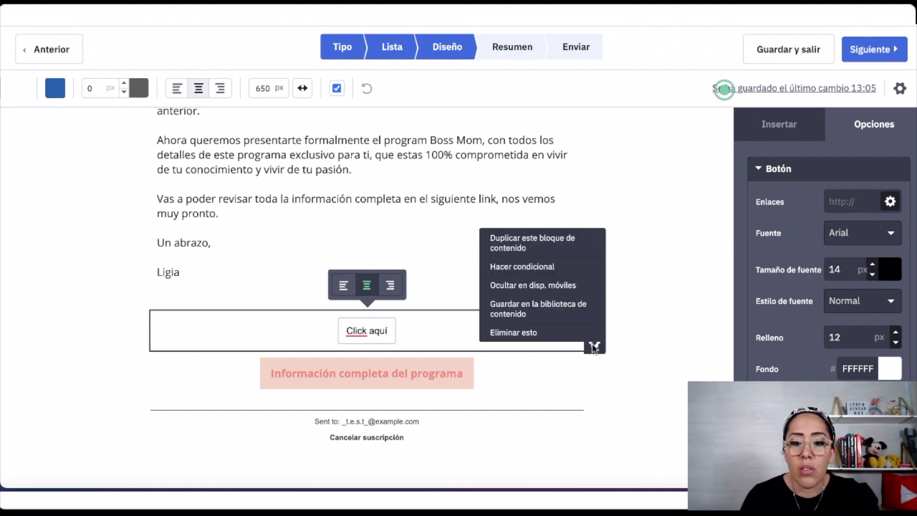
{"action": "left_click", "coordinate": [514, 338]}
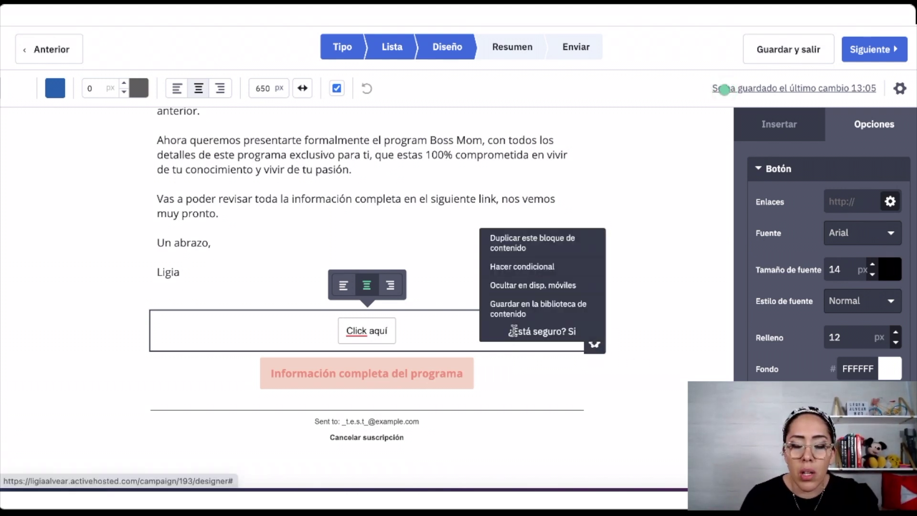
{"action": "left_click", "coordinate": [573, 332]}
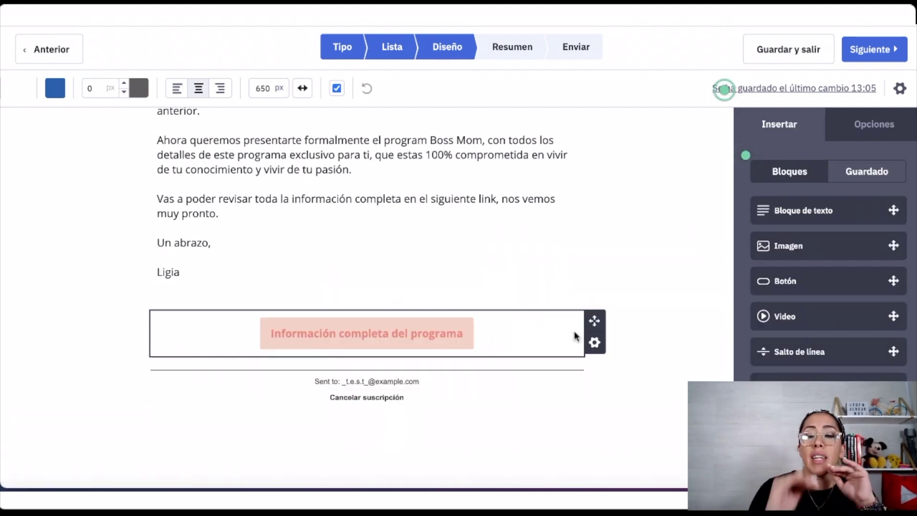
Continue to the campaign summary, review its tracking, scheduling and test-email options, and save the campaign without sending it
{"action": "scroll", "coordinate": [574, 334], "scroll_direction": "up", "scroll_amount": 4}
{"action": "scroll", "coordinate": [574, 334], "scroll_direction": "up", "scroll_amount": 1}
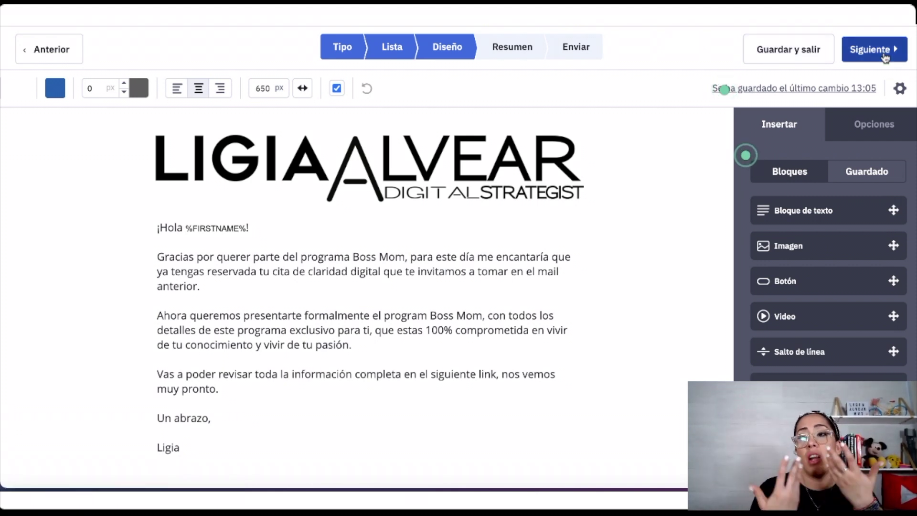
{"action": "left_click", "coordinate": [883, 56]}
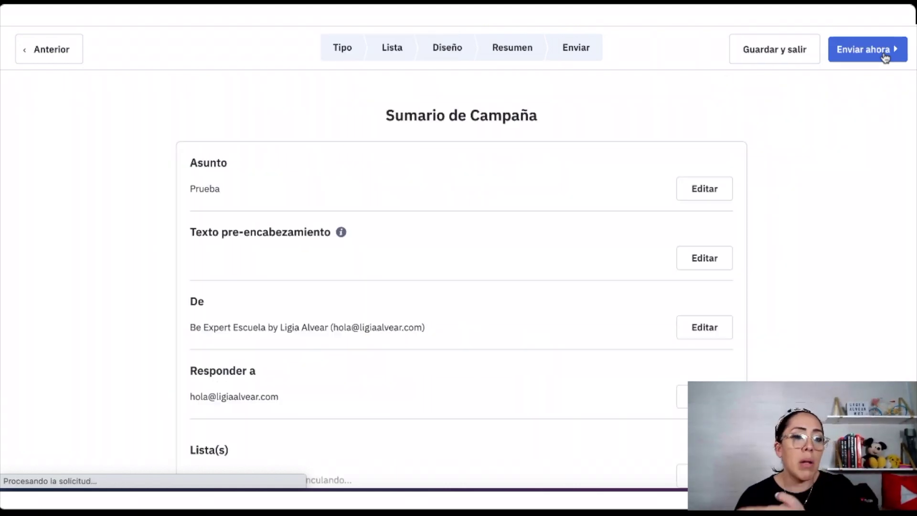
{"action": "scroll", "coordinate": [484, 274], "scroll_direction": "down", "scroll_amount": 8}
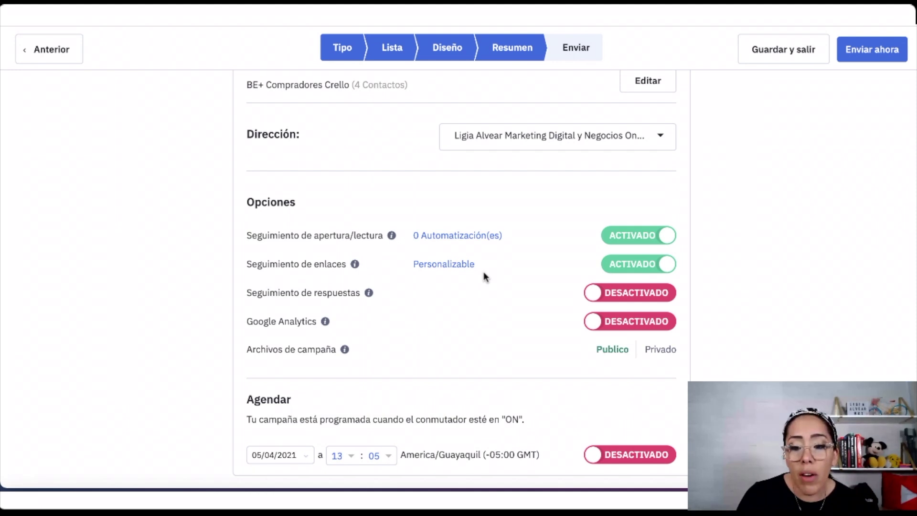
{"action": "scroll", "coordinate": [483, 276], "scroll_direction": "down", "scroll_amount": 3}
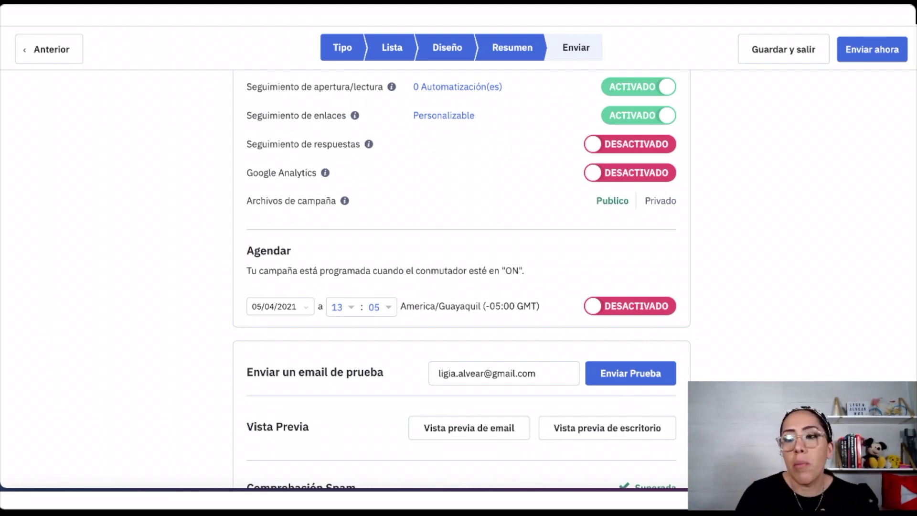
{"action": "scroll", "coordinate": [538, 461], "scroll_direction": "down", "scroll_amount": 3}
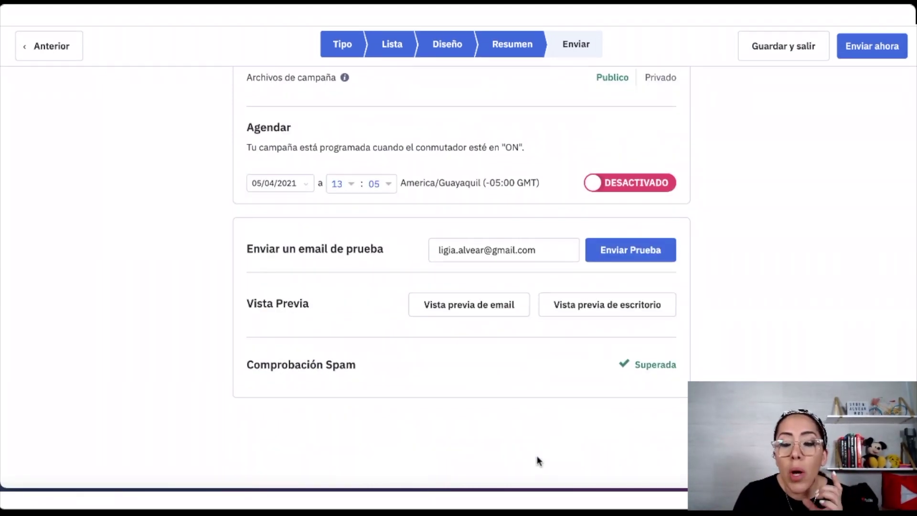
{"action": "scroll", "coordinate": [538, 460], "scroll_direction": "up", "scroll_amount": 10}
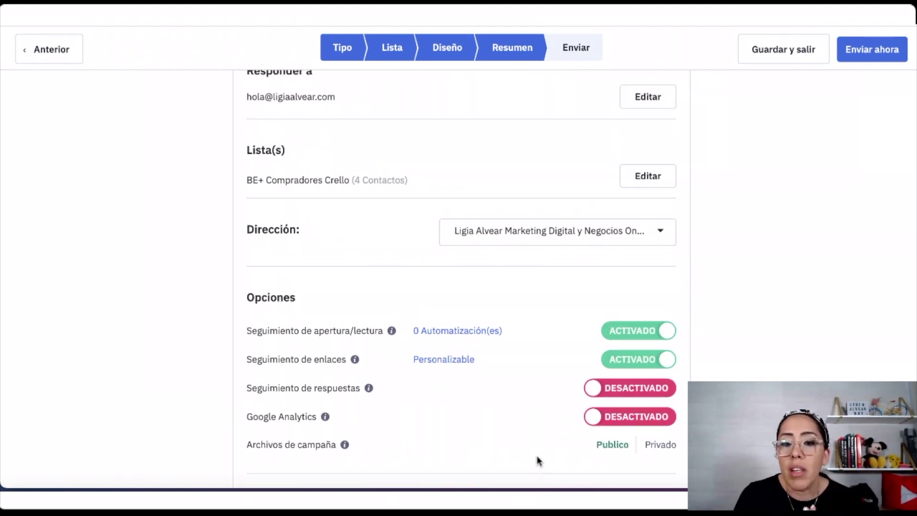
{"action": "scroll", "coordinate": [538, 460], "scroll_direction": "up", "scroll_amount": 3}
{"action": "scroll", "coordinate": [538, 461], "scroll_direction": "down", "scroll_amount": 5}
{"action": "scroll", "coordinate": [538, 461], "scroll_direction": "down", "scroll_amount": 1}
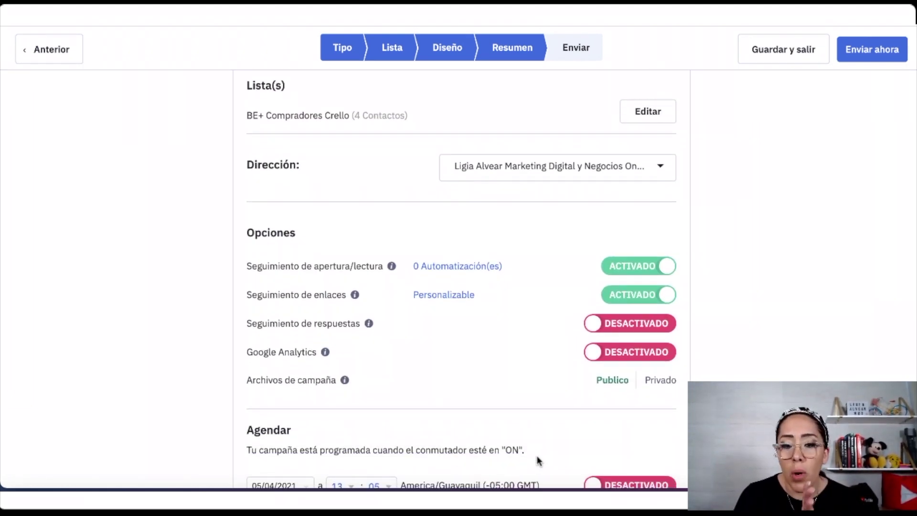
{"action": "left_click", "coordinate": [793, 53]}
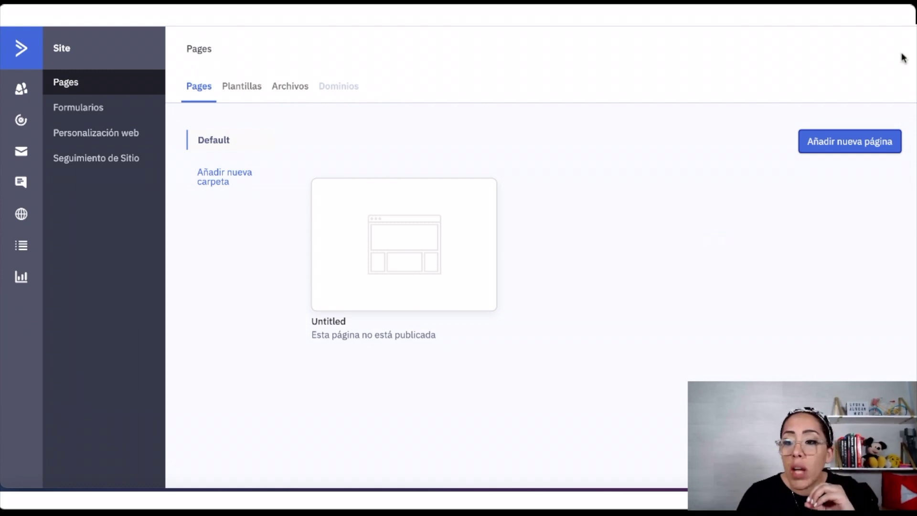
Add a new site page from the stock Zen template and name it "Prueba"
{"action": "left_click", "coordinate": [848, 139]}
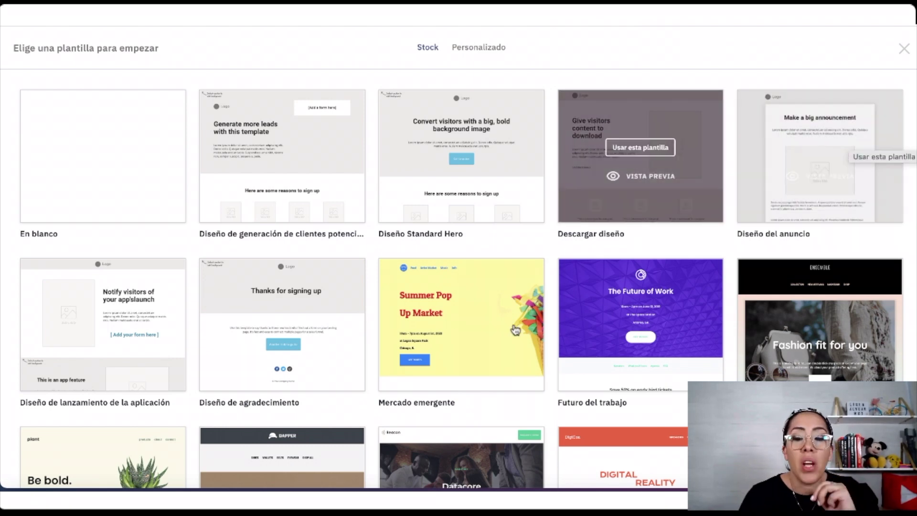
{"action": "scroll", "coordinate": [462, 362], "scroll_direction": "down", "scroll_amount": 5}
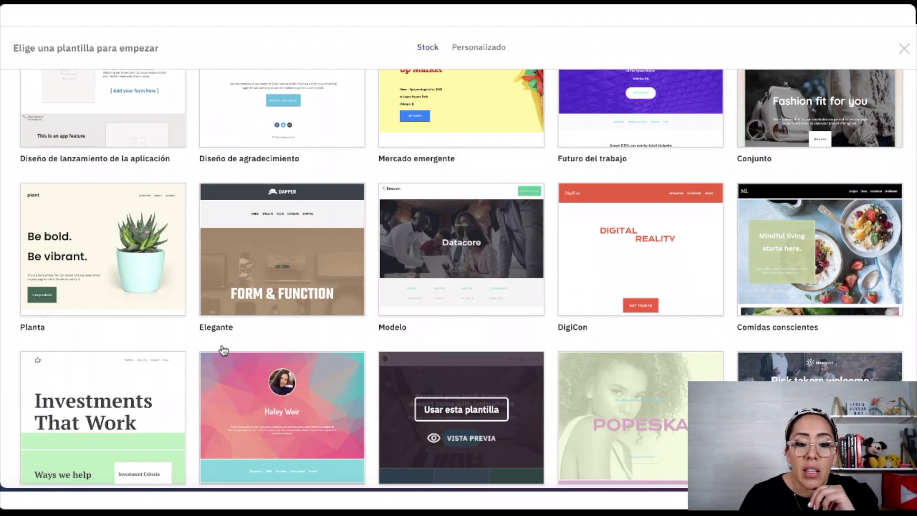
{"action": "scroll", "coordinate": [328, 393], "scroll_direction": "down", "scroll_amount": 5}
{"action": "mouse_move", "coordinate": [331, 393]}
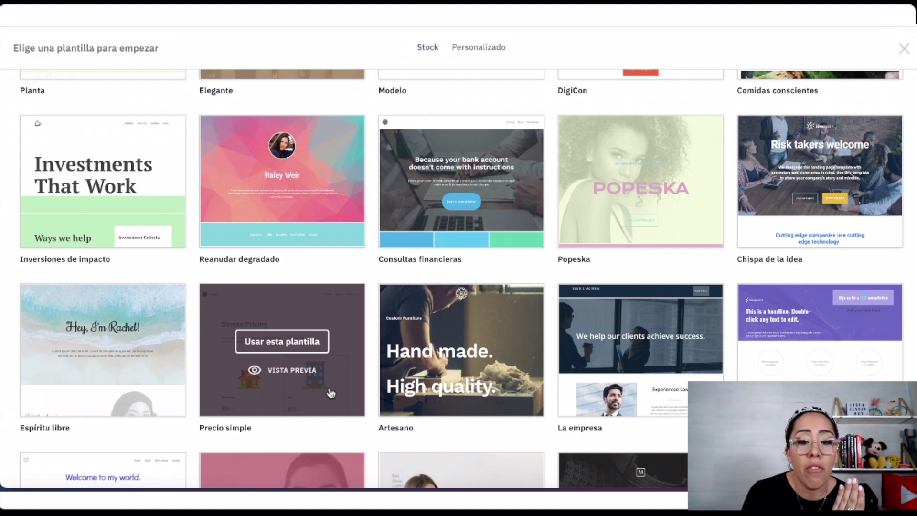
{"action": "scroll", "coordinate": [559, 392], "scroll_direction": "down", "scroll_amount": 3}
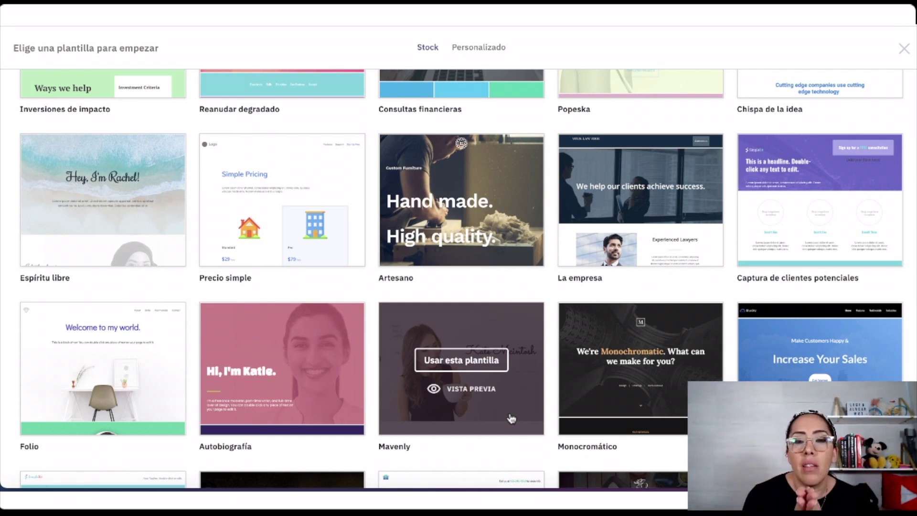
{"action": "scroll", "coordinate": [510, 415], "scroll_direction": "down", "scroll_amount": 10}
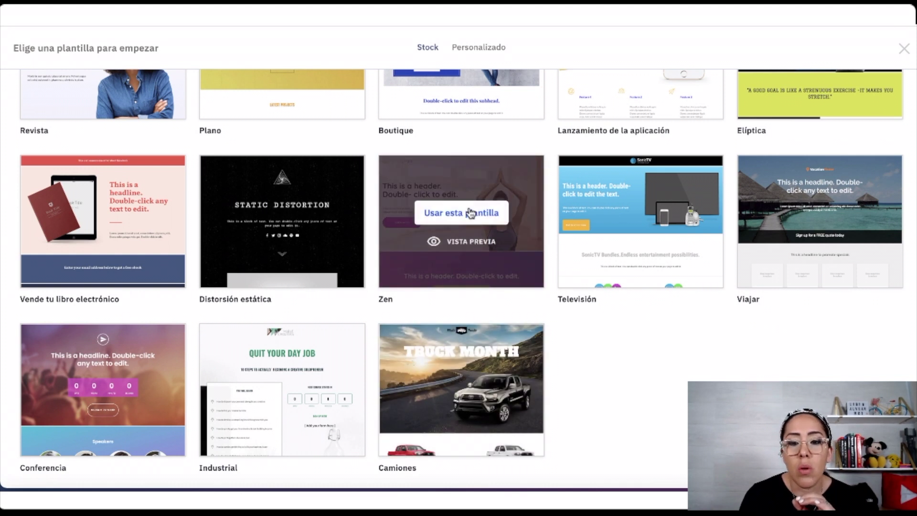
{"action": "left_click", "coordinate": [470, 216]}
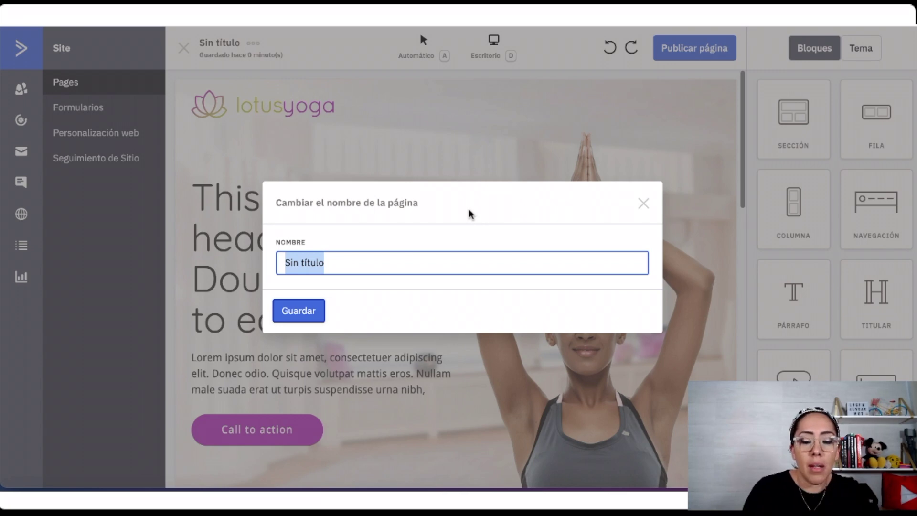
{"action": "type", "text": "Prueba"}
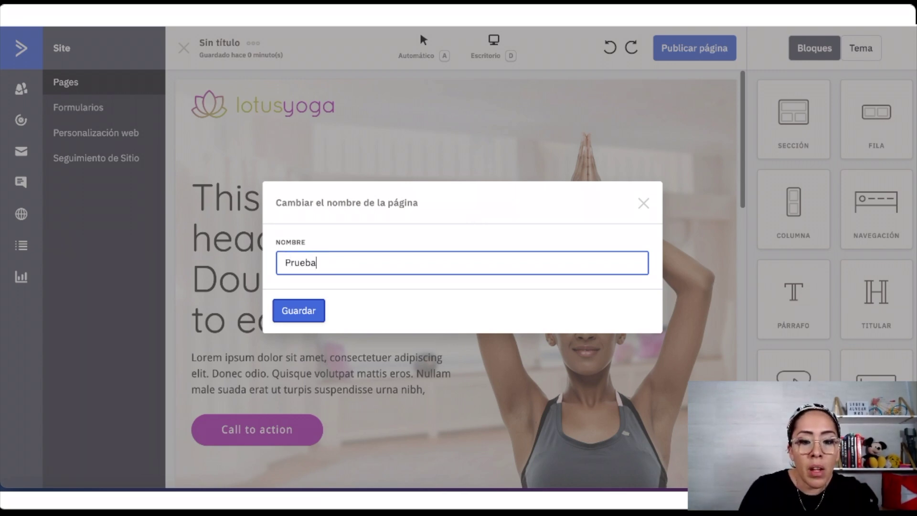
{"action": "left_click", "coordinate": [307, 313]}
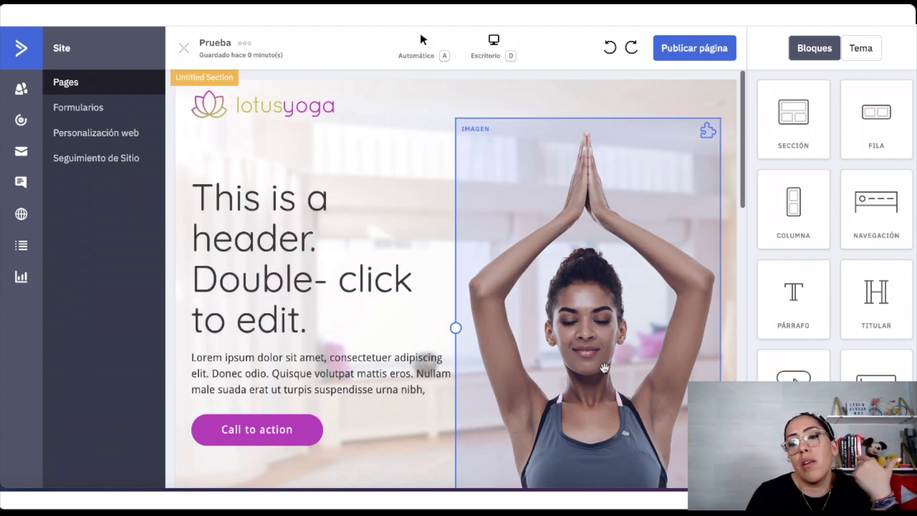
Look through the sections of the Prueba page down to the customer testimonial and return to its header
{"action": "scroll", "coordinate": [262, 240], "scroll_direction": "down", "scroll_amount": 2}
{"action": "scroll", "coordinate": [265, 317], "scroll_direction": "down", "scroll_amount": 6}
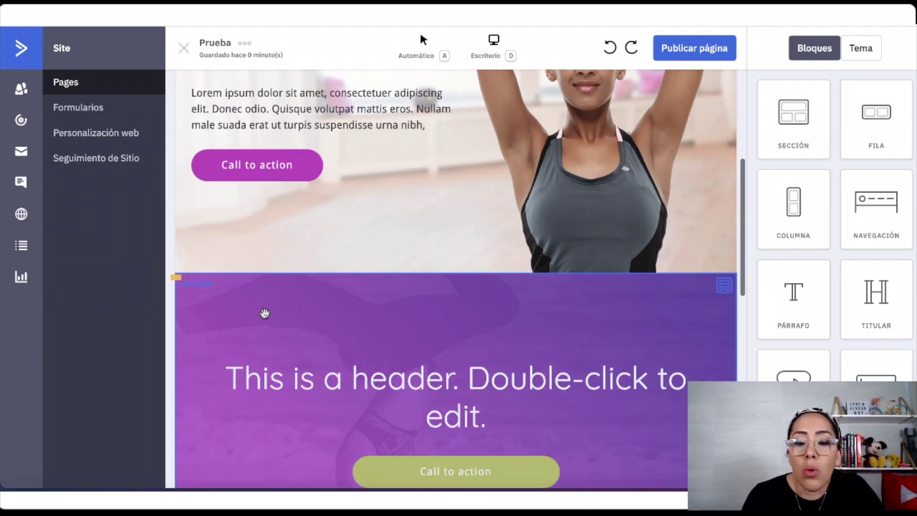
{"action": "scroll", "coordinate": [485, 234], "scroll_direction": "down", "scroll_amount": 8}
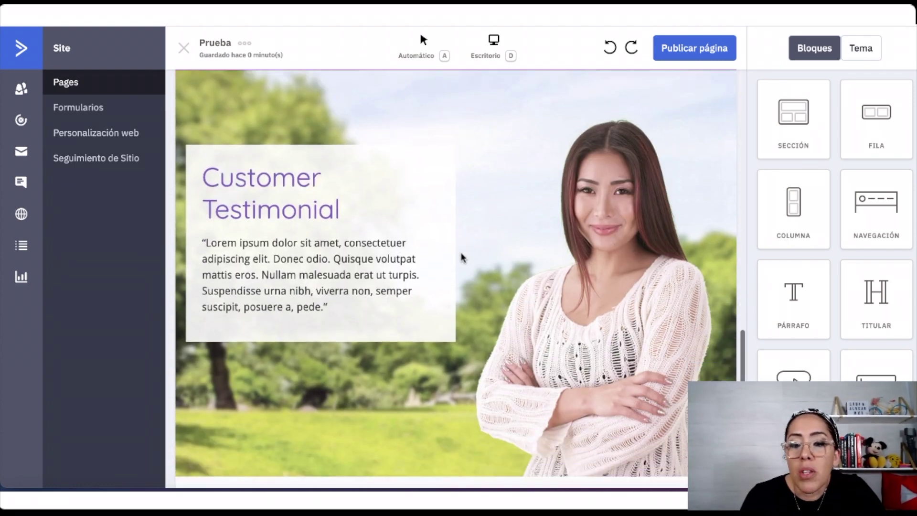
{"action": "scroll", "coordinate": [461, 254], "scroll_direction": "up", "scroll_amount": 15}
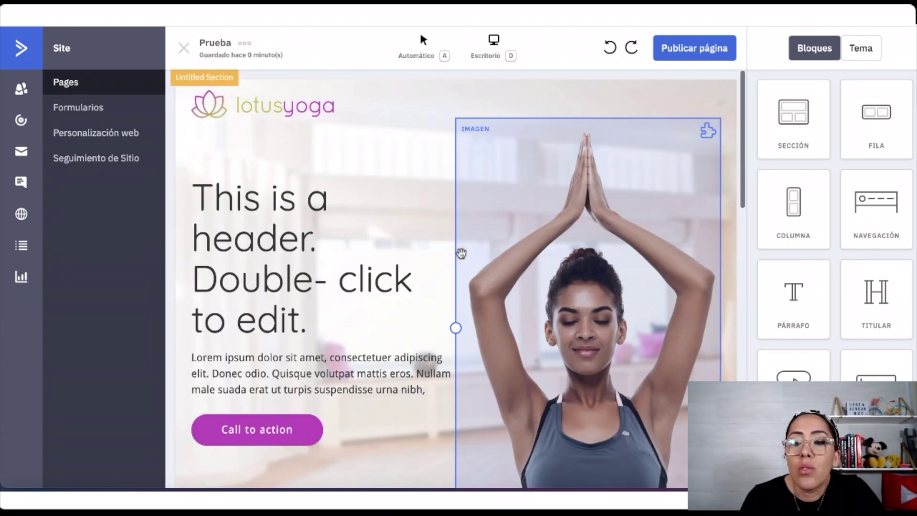